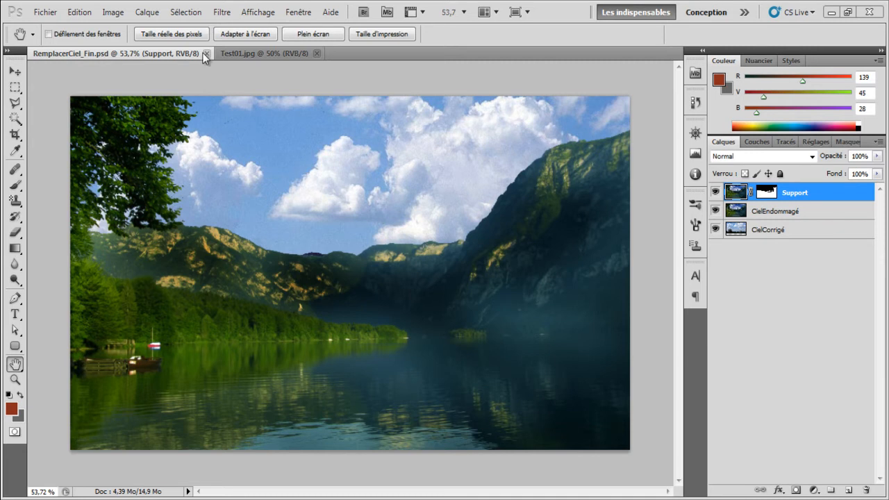
- Compare the finished sky replacement in RemplacerCiel_Fin.psd with the original photo Test01.jpg
click(244, 53)
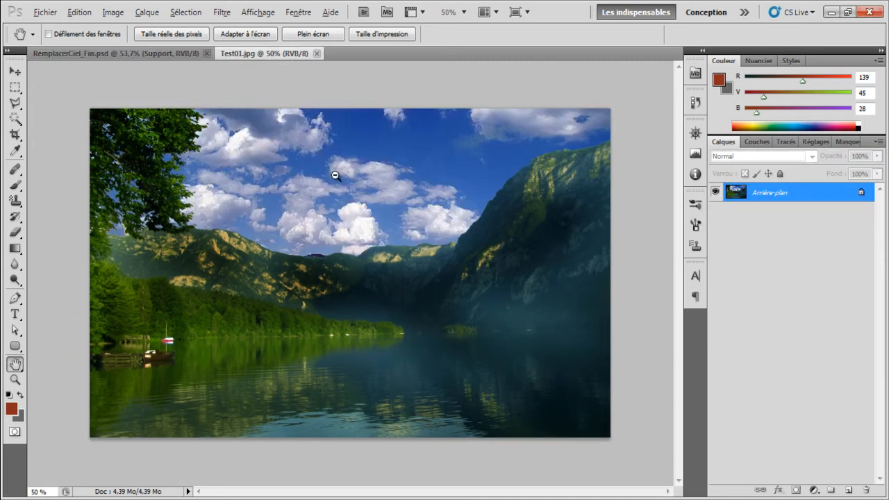
alt+scroll(340, 171, up, 1)
key(ctrl+minus)
click(136, 56)
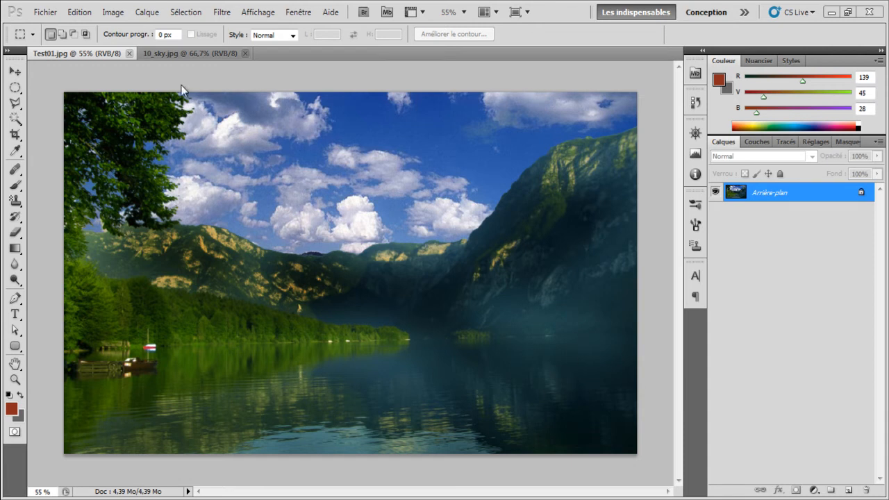
- Examine the sky in the source photo 10_sky.jpg and the damaged sky and mountain outline in Test01.jpg
click(184, 55)
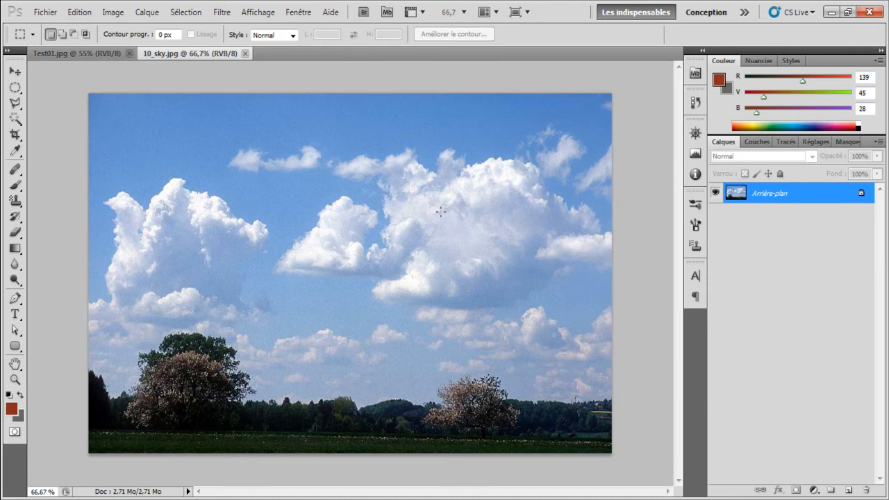
click(110, 56)
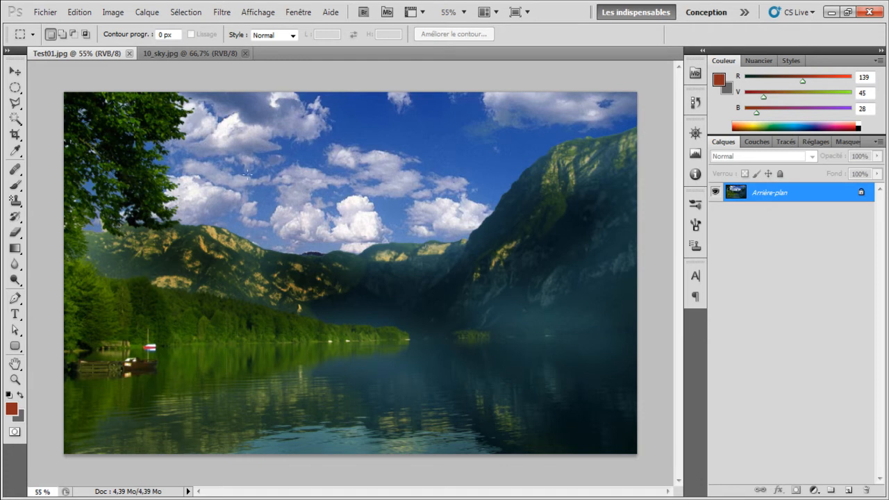
click(196, 57)
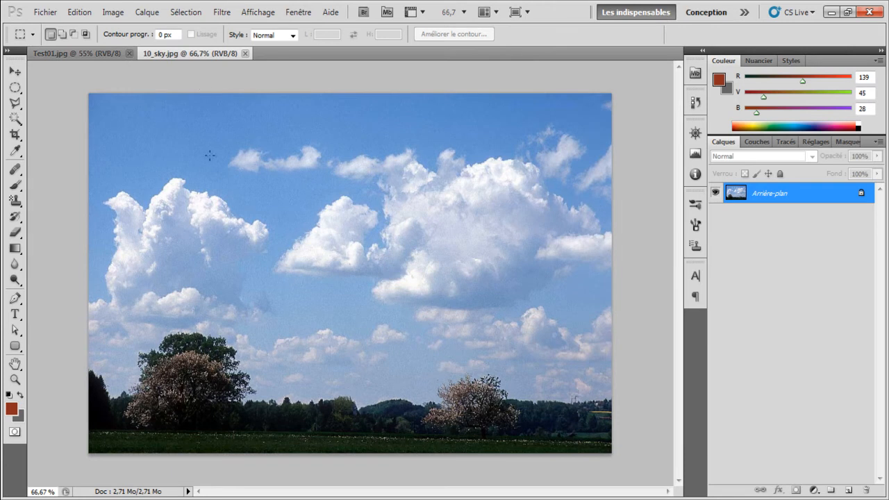
click(109, 54)
scroll(456, 200, down, 1)
scroll(456, 200, up, 1)
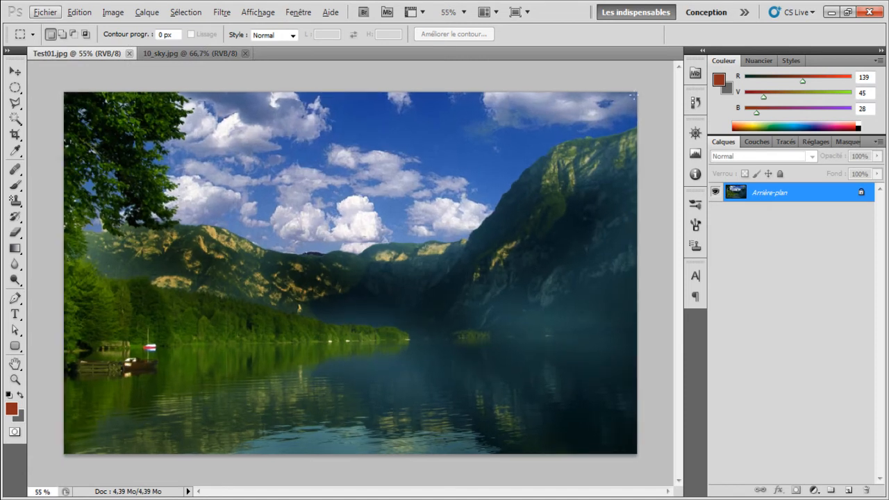
click(169, 54)
click(99, 55)
scroll(521, 122, down, 1)
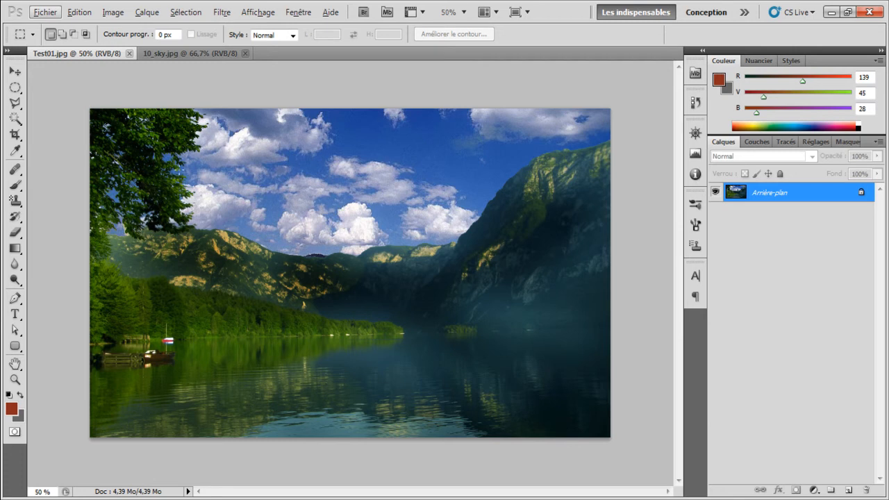
click(414, 161)
scroll(413, 161, up, 1)
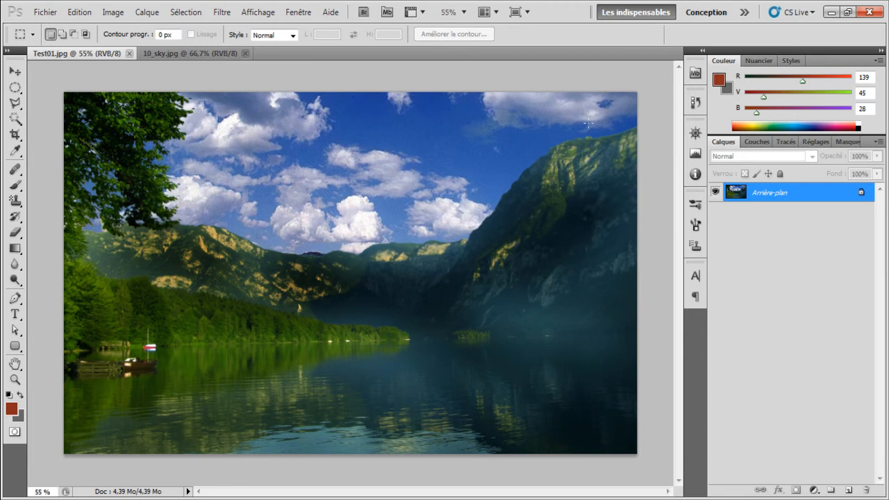
scroll(468, 155, down, 1)
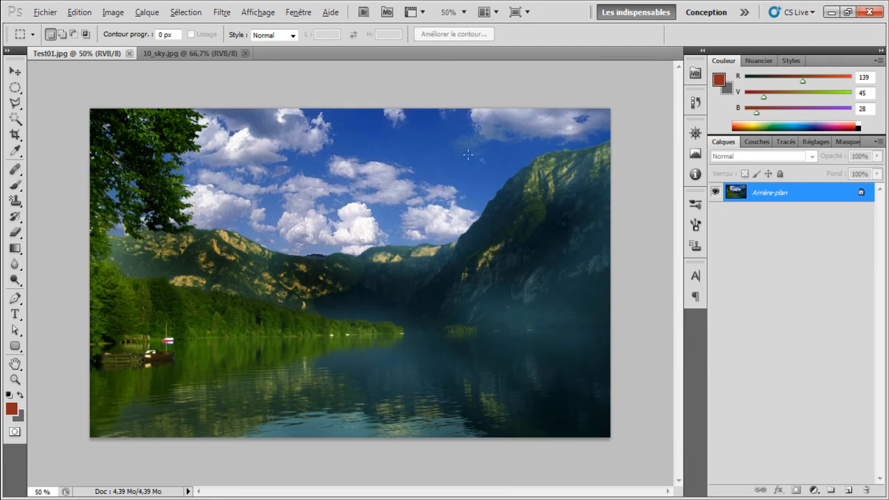
key(alt)
- Select the whole 10_sky.jpg image with the rectangular marquee and paste a copy of it as a new layer in Test01.jpg
click(169, 53)
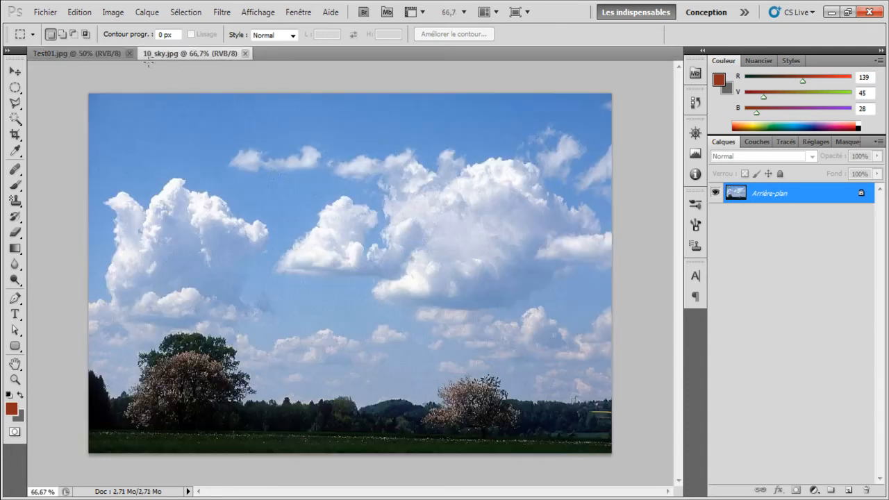
click(14, 88)
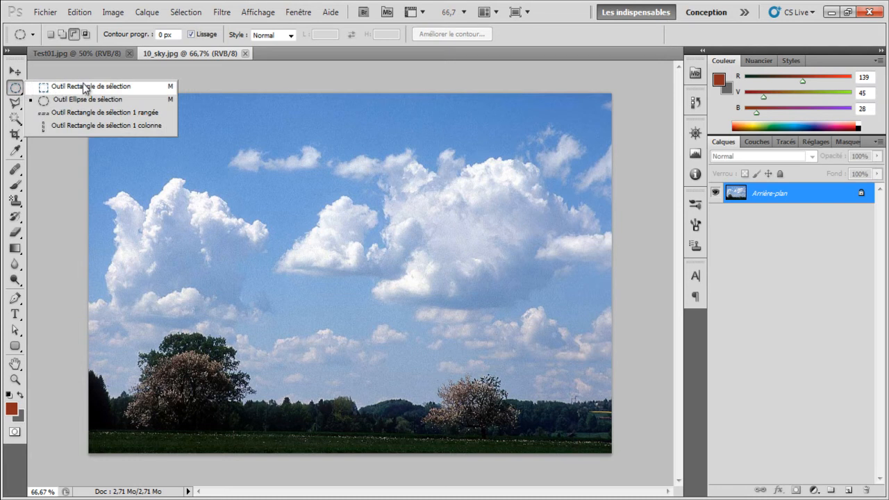
click(109, 85)
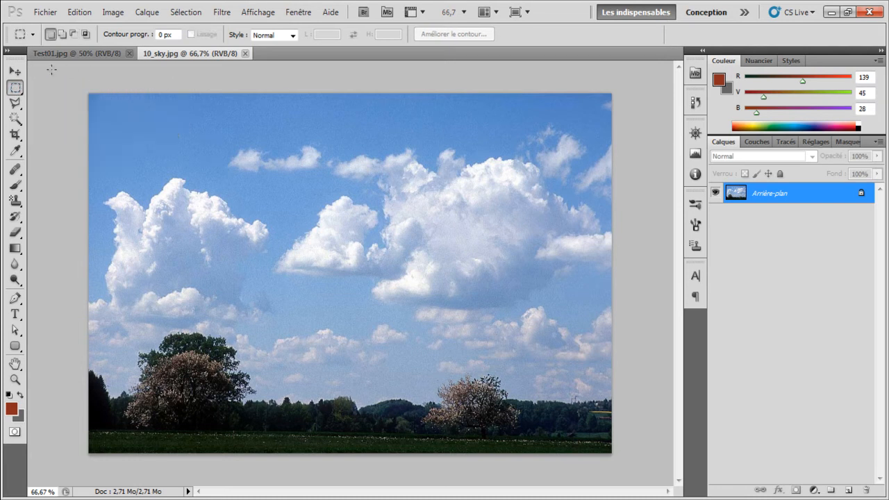
drag(476, 270, 640, 466)
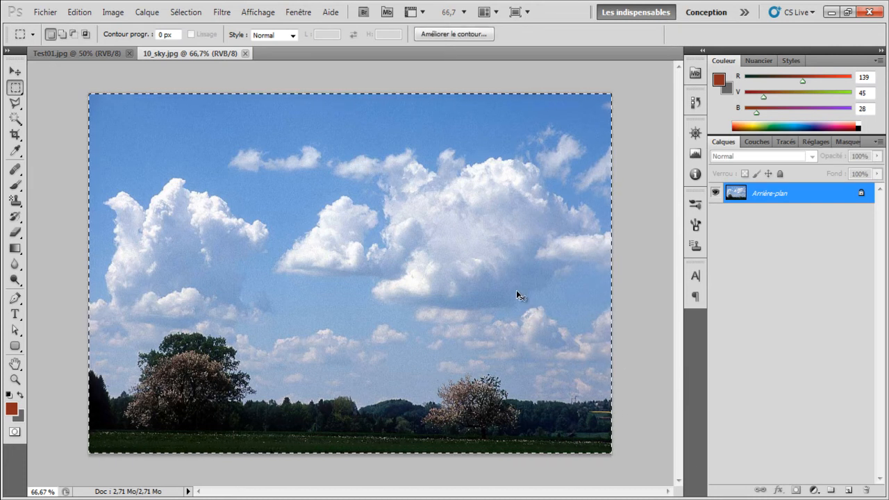
click(101, 55)
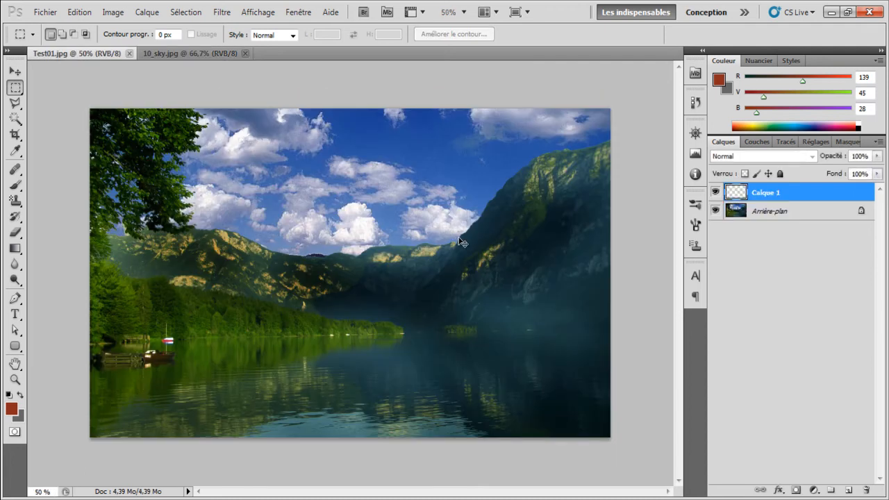
key(ctrl+v)
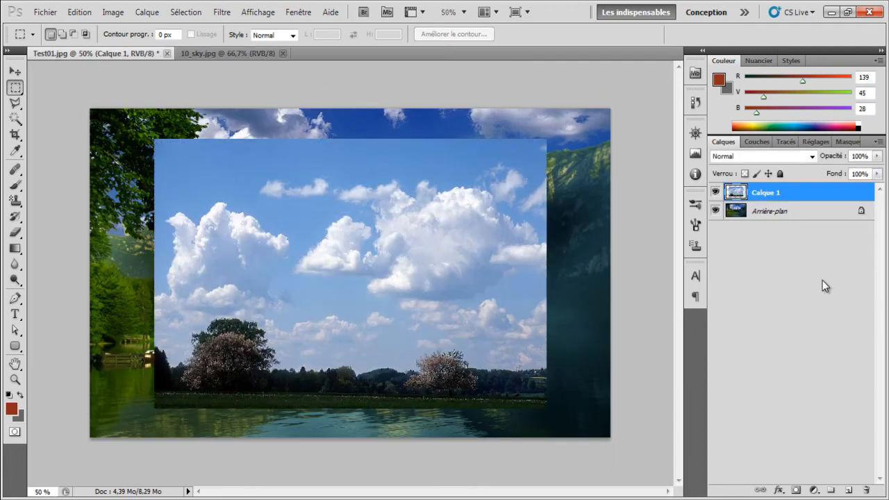
- Convert the locked background into a regular layer and place it above the pasted sky layer
click(771, 212)
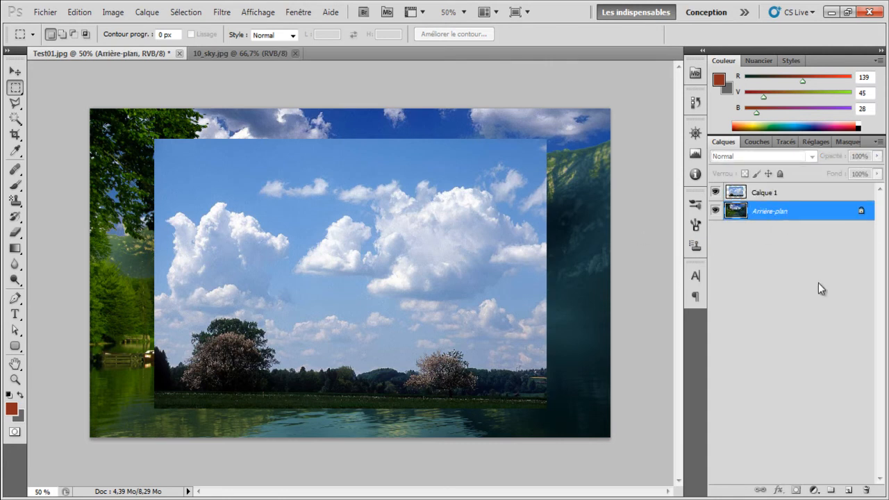
alt+double_click(768, 214)
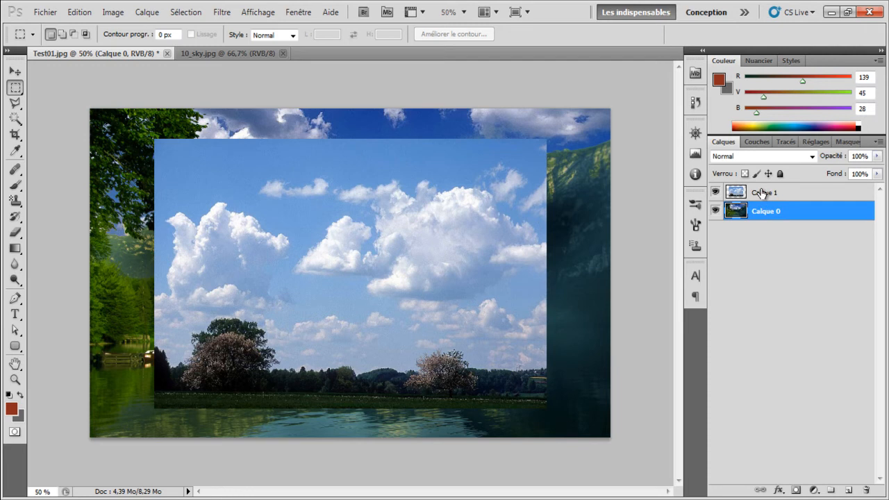
drag(764, 197, 765, 189)
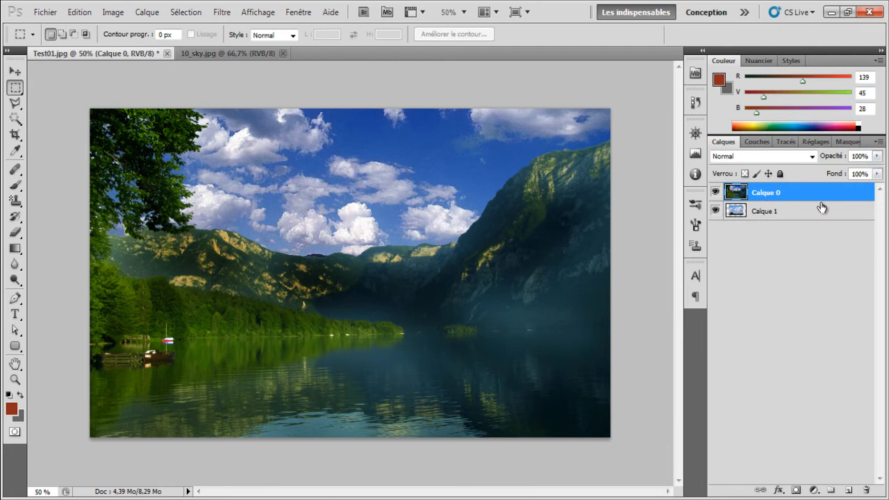
- Rename the pasted sky layer as CielCorrigé
double_click(767, 211)
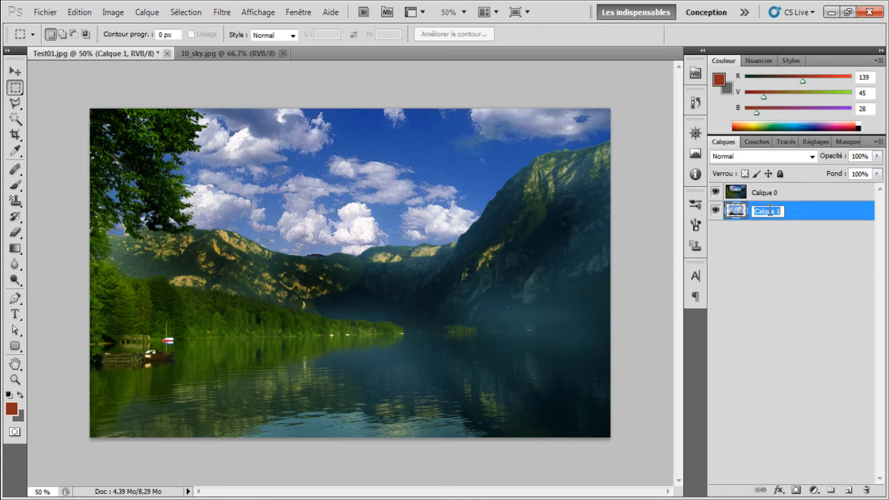
text(Ciel)
text(Opo)
key(BackSpace)
text(Corrige)
key(Return)
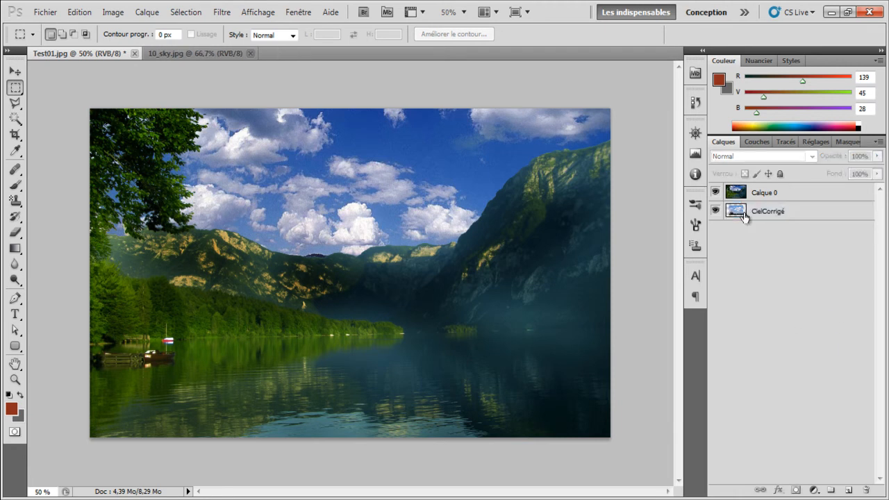
- Rename the lake landscape layer as CielEndommagé
click(761, 195)
double_click(762, 194)
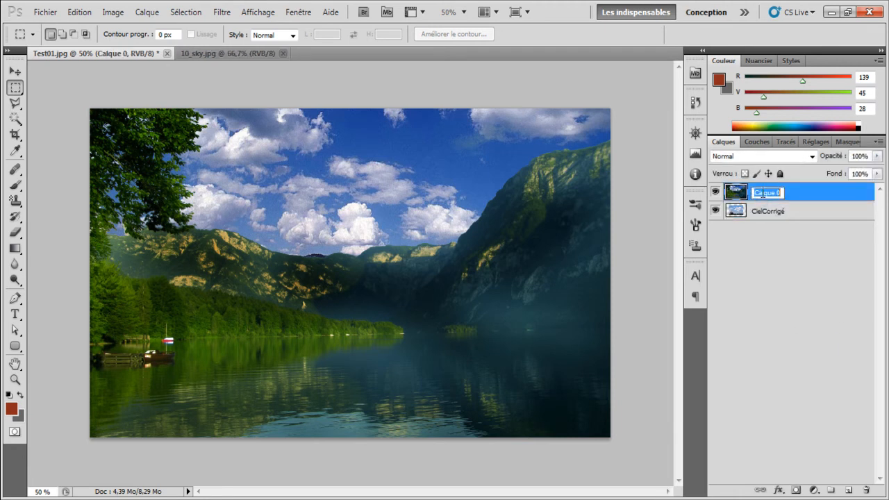
text(CielEndomma)
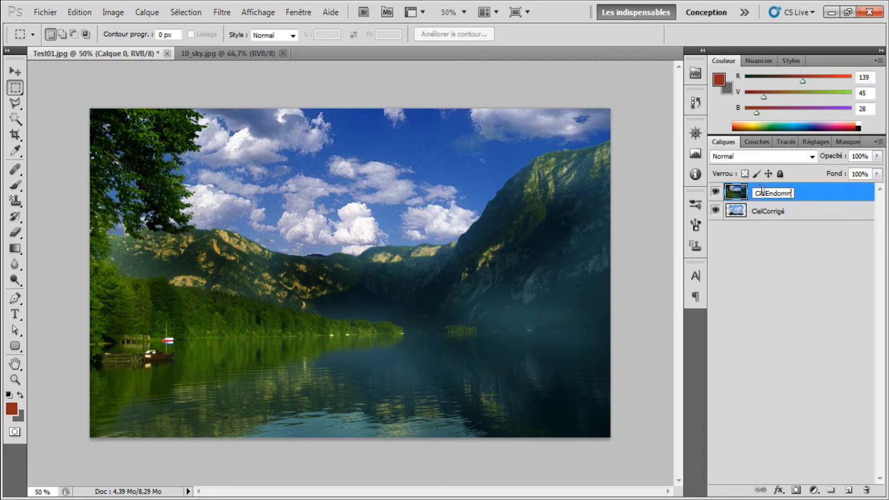
text(gé)
key(Return)
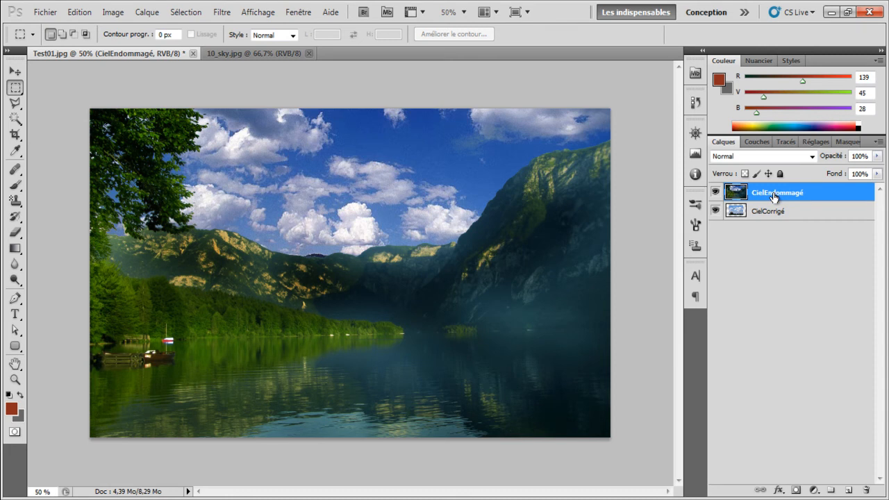
- Duplicate the CielEndommagé layer within Test01.jpg under the name Support
right_click(770, 195)
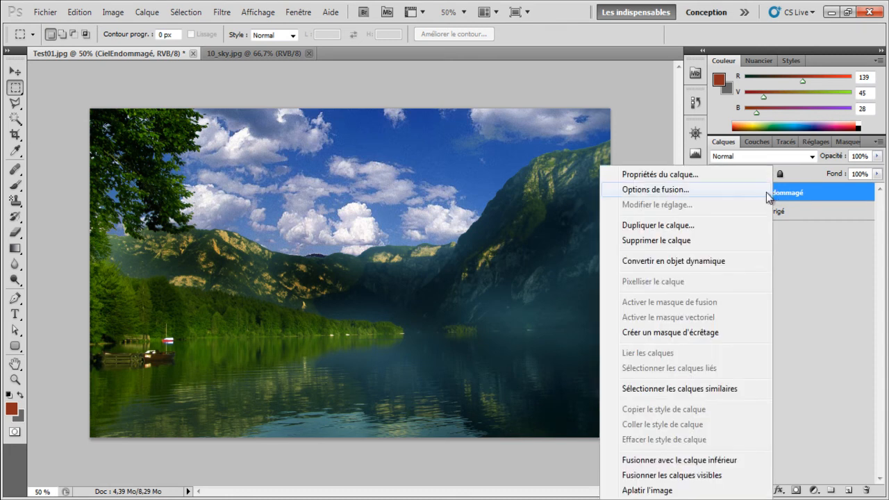
click(706, 228)
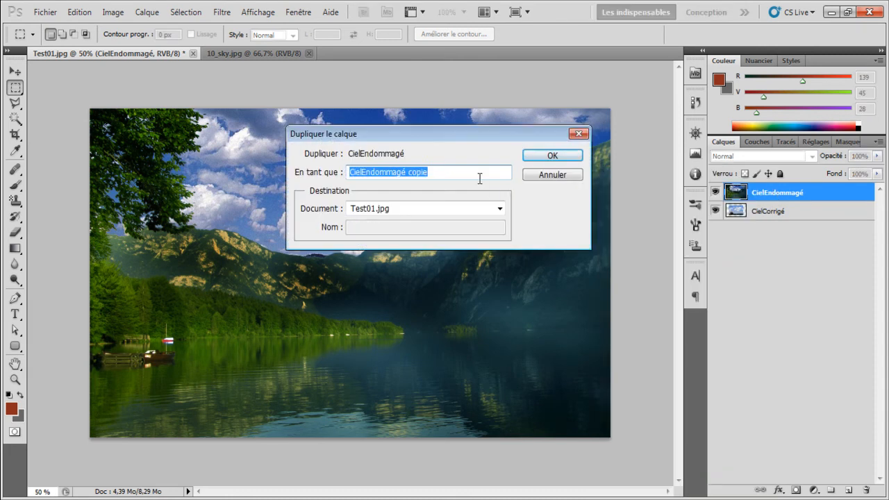
text(Sipprt)
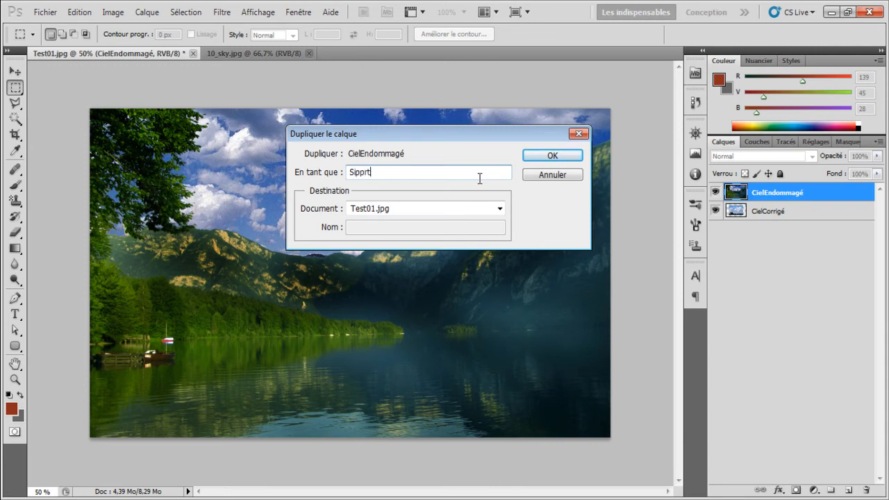
key(BackSpace)
key(BackSpace)
key(BackSpace)
key(BackSpace)
key(BackSpace)
text(uppro)
key(BackSpace)
key(BackSpace)
text(ort)
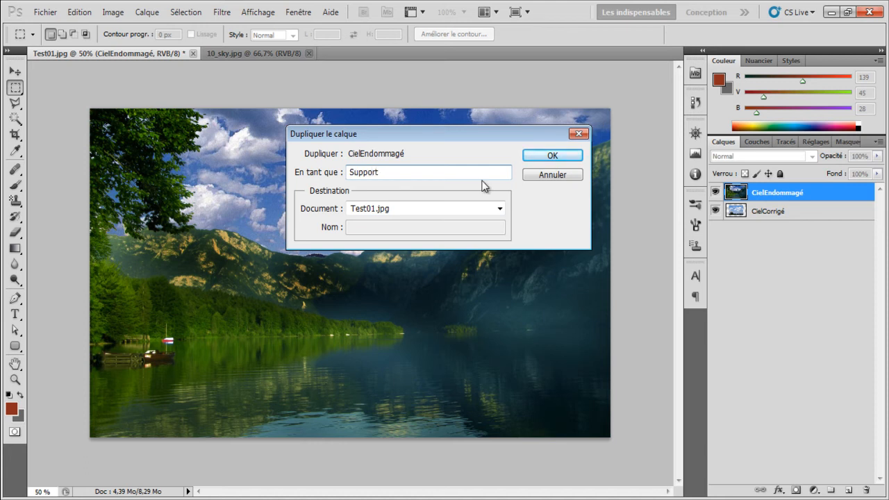
click(563, 159)
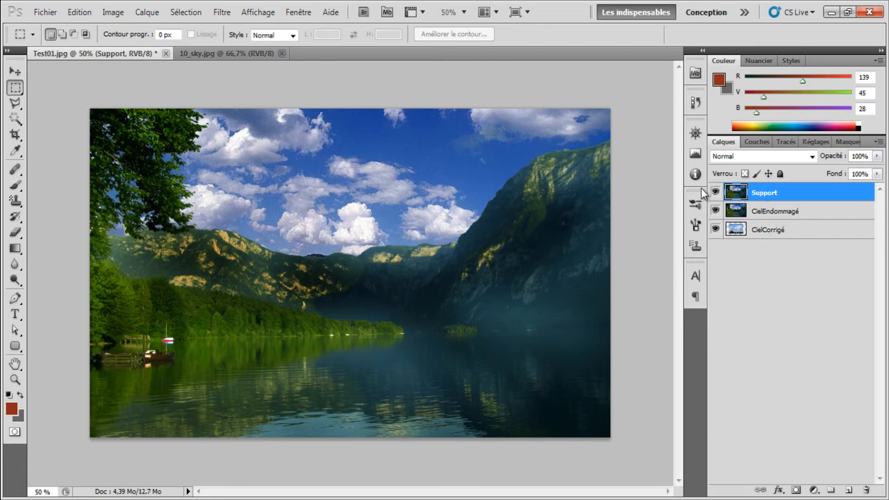
click(763, 238)
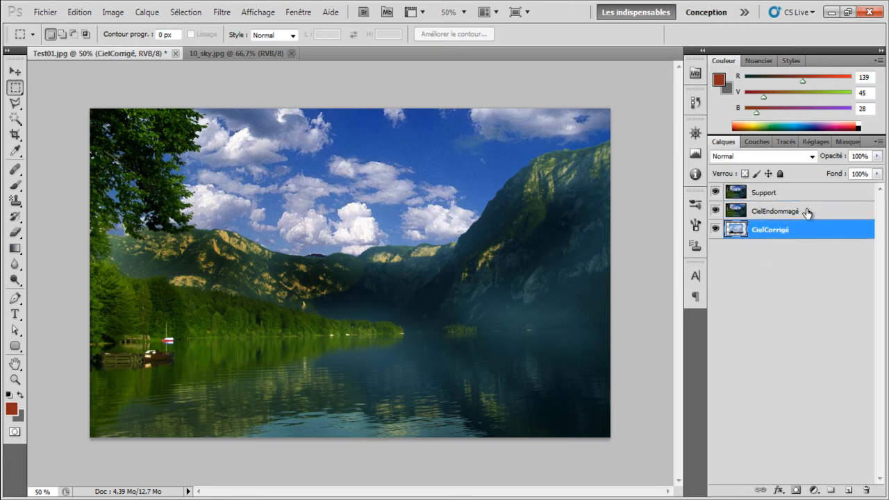
click(774, 213)
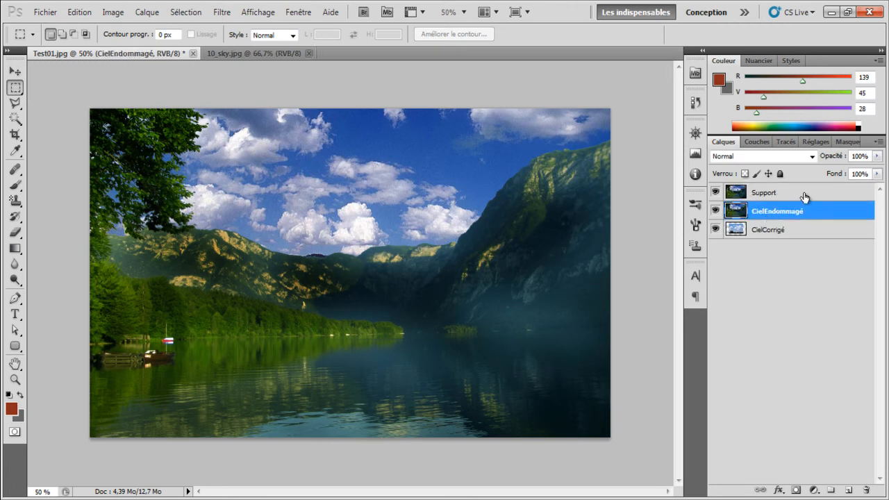
click(784, 192)
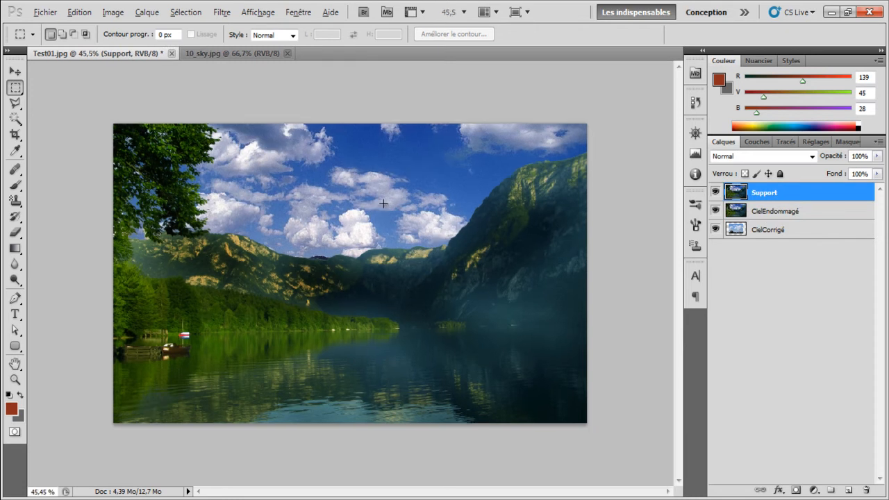
key(alt)
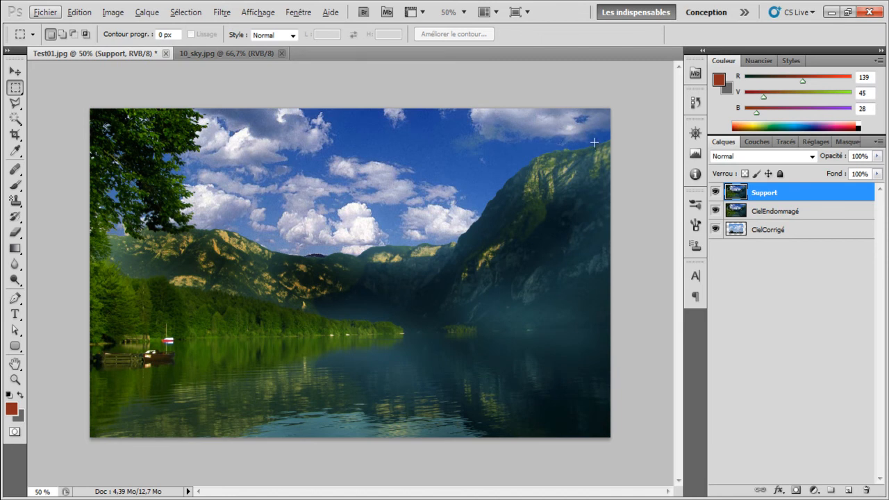
- Hide the Support and CielCorrigé layers and make CielEndommagé the active layer
click(714, 193)
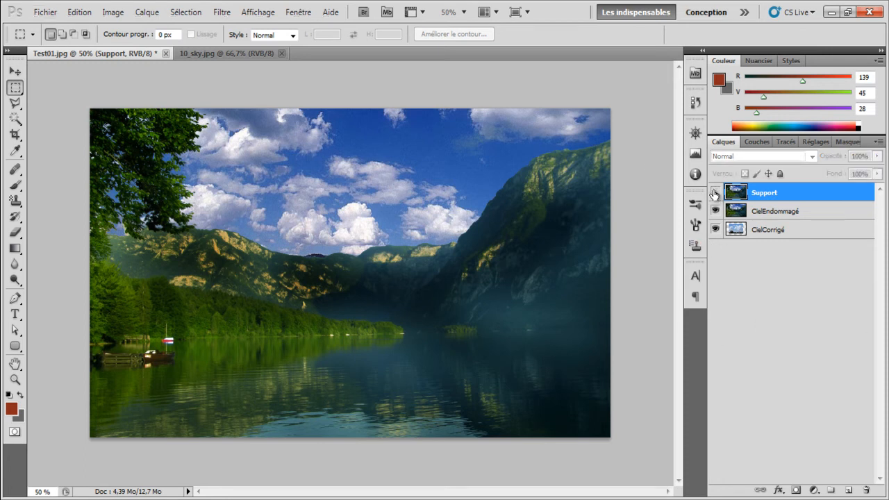
click(715, 230)
click(756, 211)
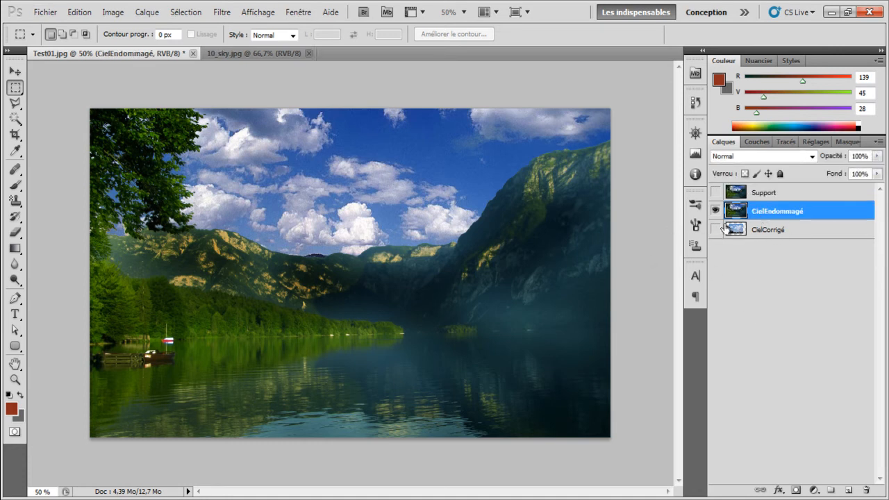
- Open the blending options of the CielEndommagé layer and set the blend comparison channel to Bleu
double_click(831, 211)
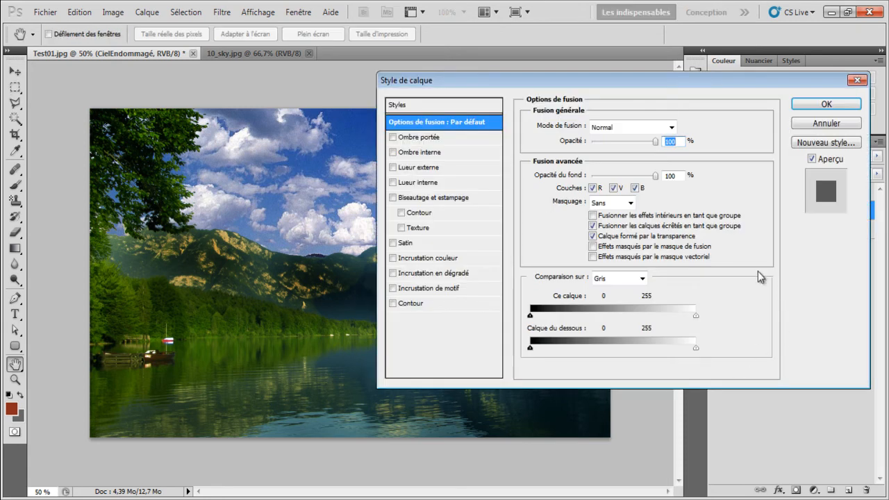
drag(468, 87, 380, 96)
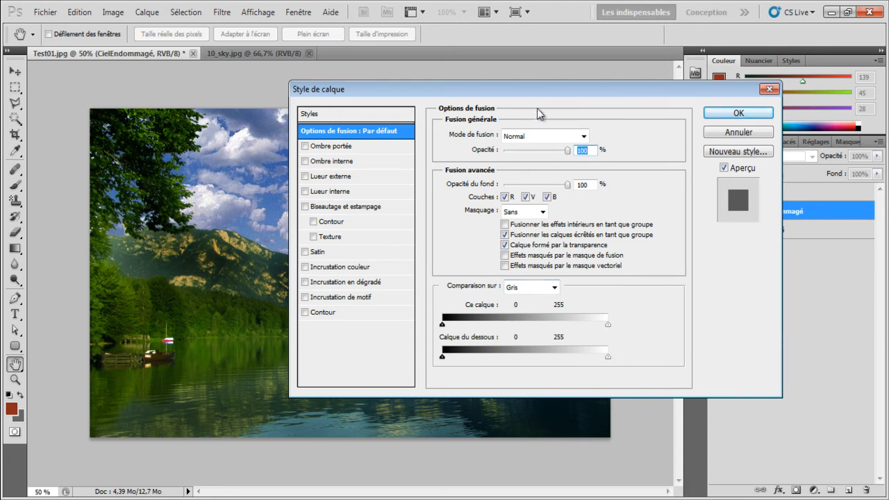
drag(544, 89, 609, 78)
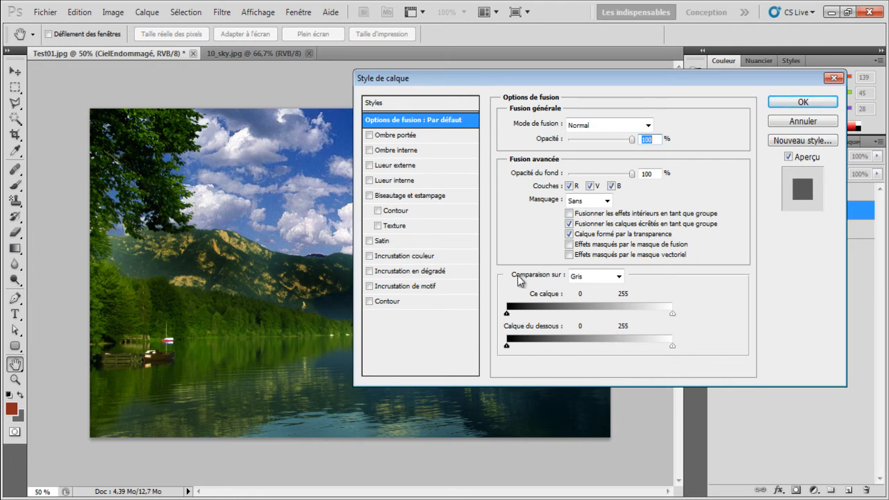
click(618, 277)
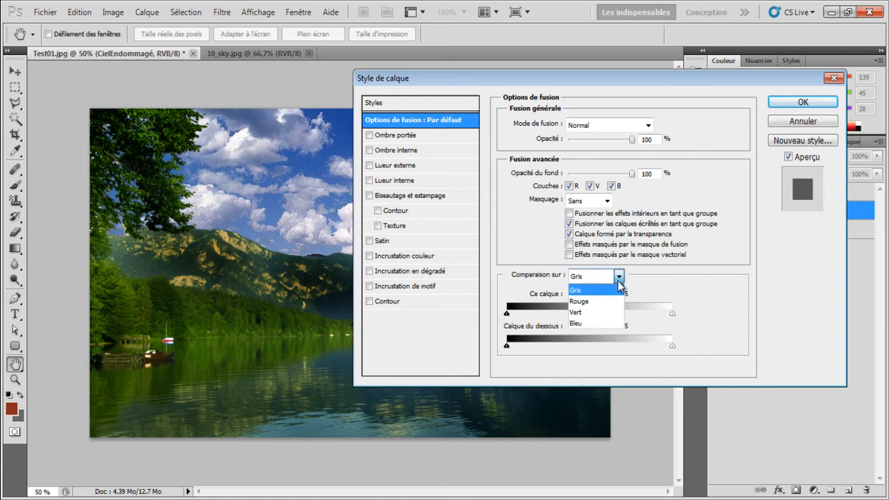
click(607, 324)
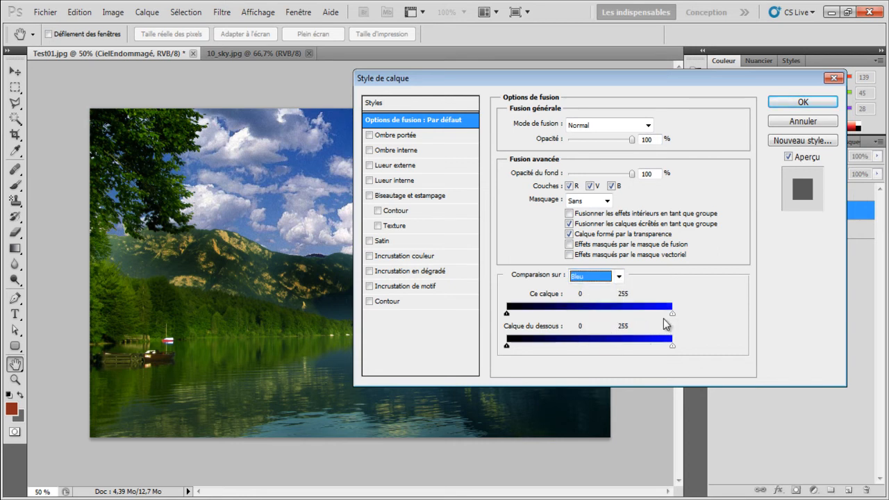
drag(671, 314, 634, 314)
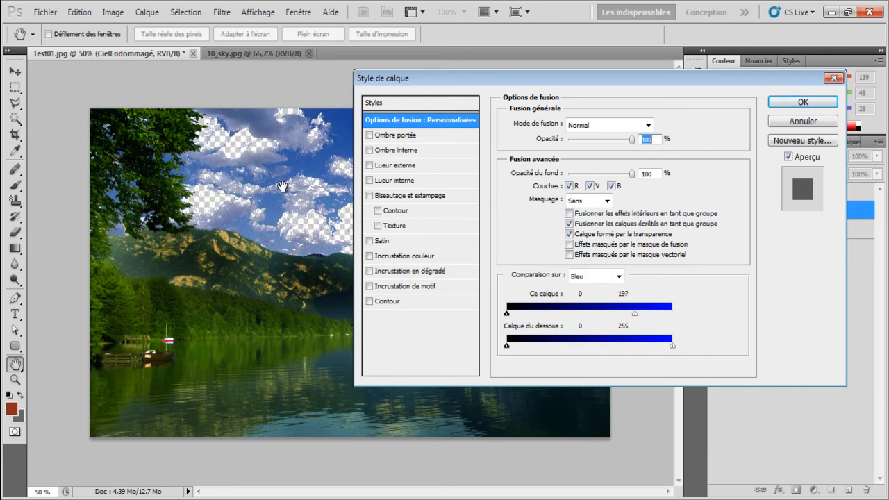
drag(635, 314, 609, 314)
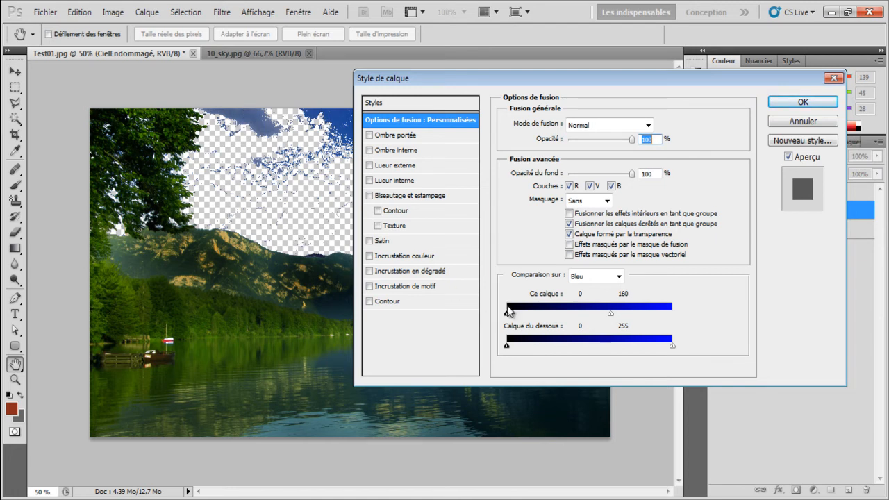
mouse_move(383, 77)
mouse_down()
mouse_move(437, 93)
mouse_move(398, 75)
mouse_up()
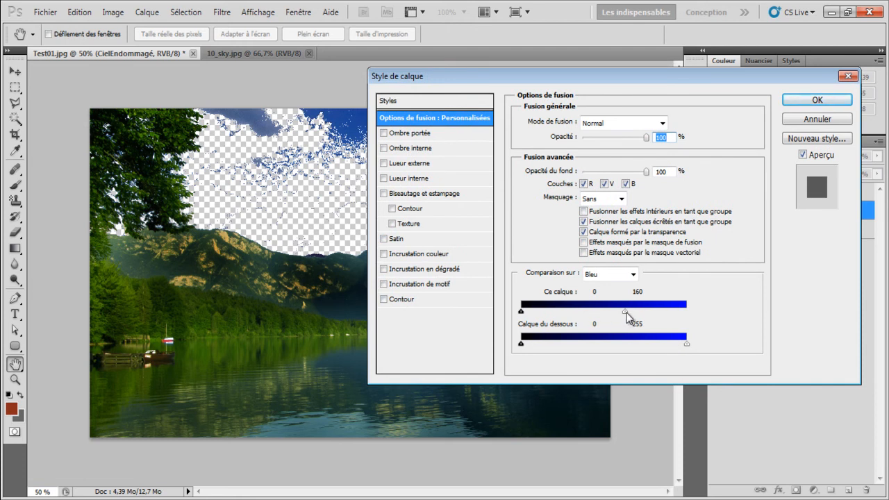
drag(625, 312, 737, 311)
drag(554, 80, 458, 69)
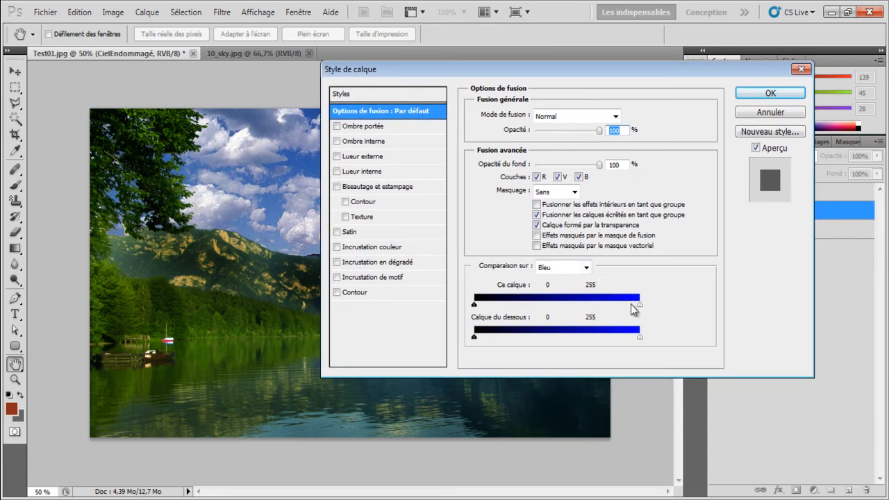
- Lower the upper blue limit for the CielEndommagé layer to 114 to make its sky transparent
drag(639, 306, 563, 308)
drag(410, 74, 501, 67)
drag(654, 297, 637, 298)
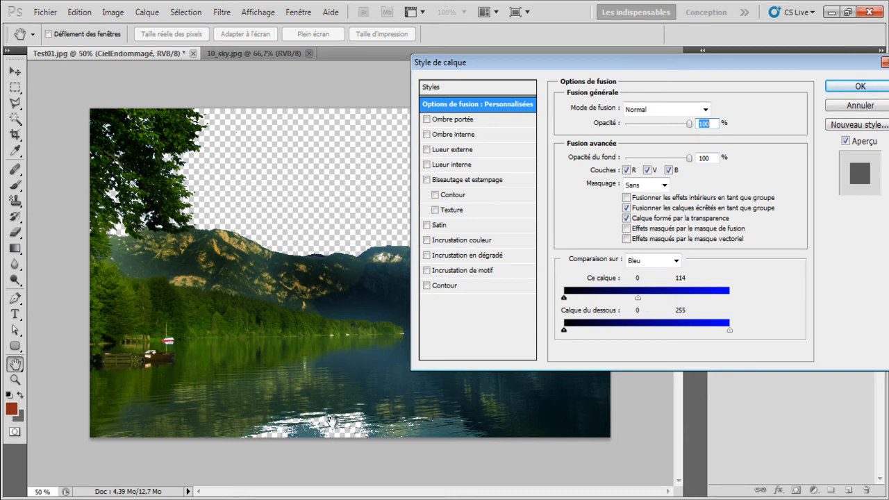
drag(490, 66, 493, 102)
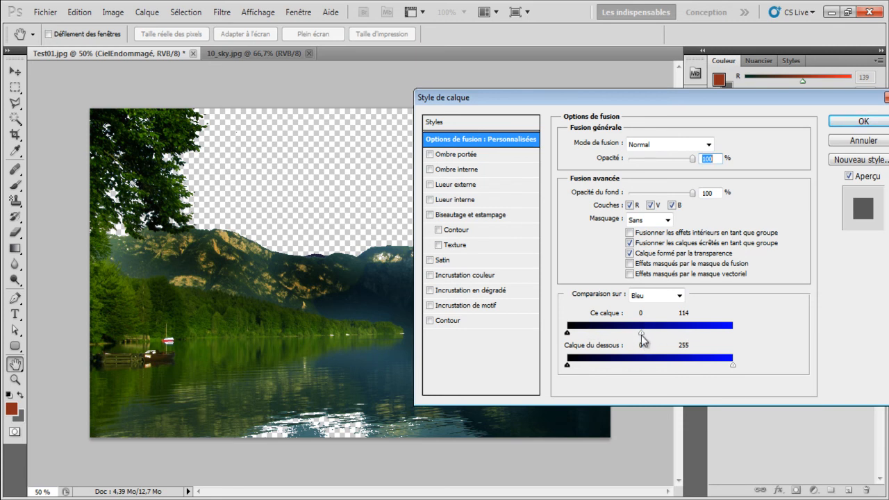
- Split the CielEndommagé layer's upper blue limit into 114 / 124 for a softer transition and apply the blending options
key(alt)
drag(642, 334, 647, 335)
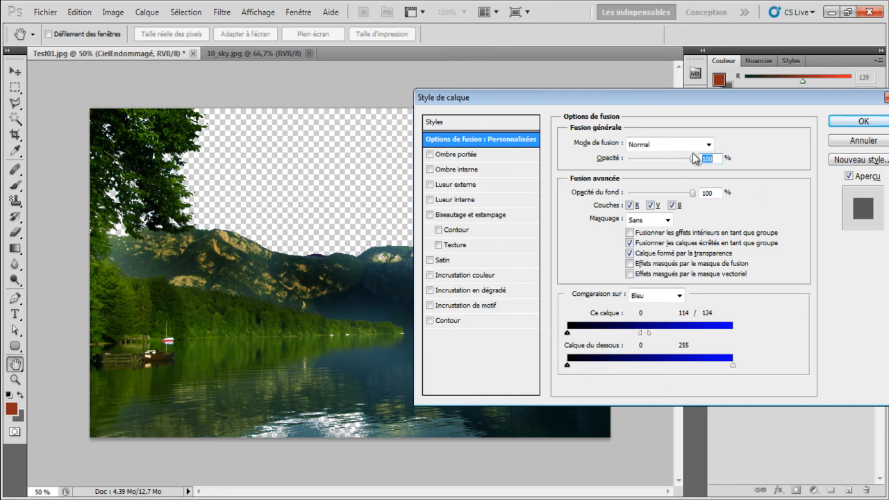
drag(700, 97, 594, 98)
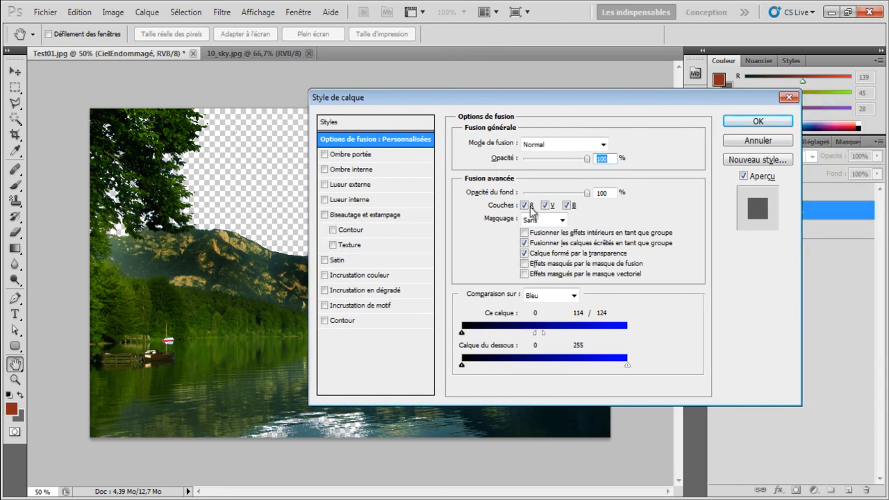
click(758, 122)
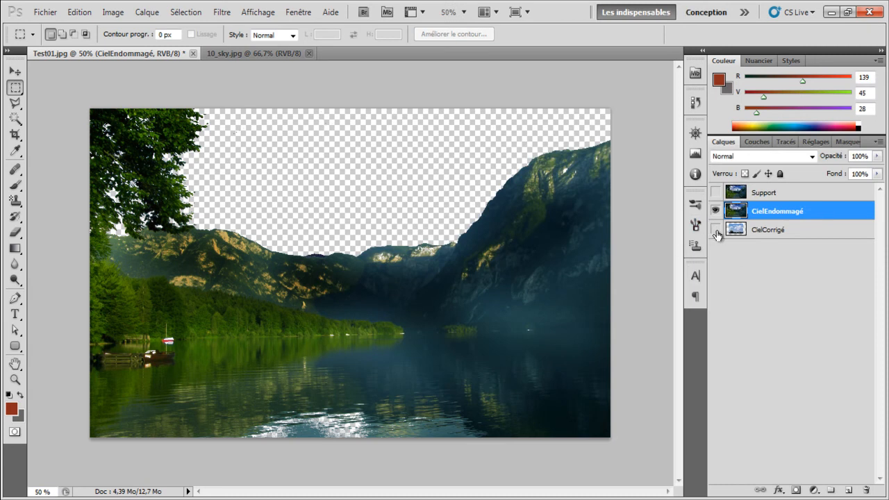
- Show the CielCorrigé layer, scale it proportionally to about 132.79% and position it to fill the transparent sky across the full image width
click(716, 230)
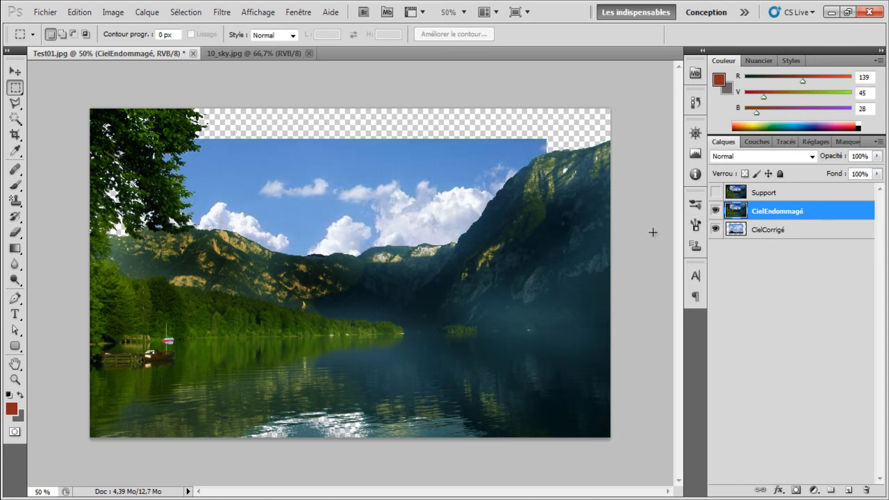
click(775, 230)
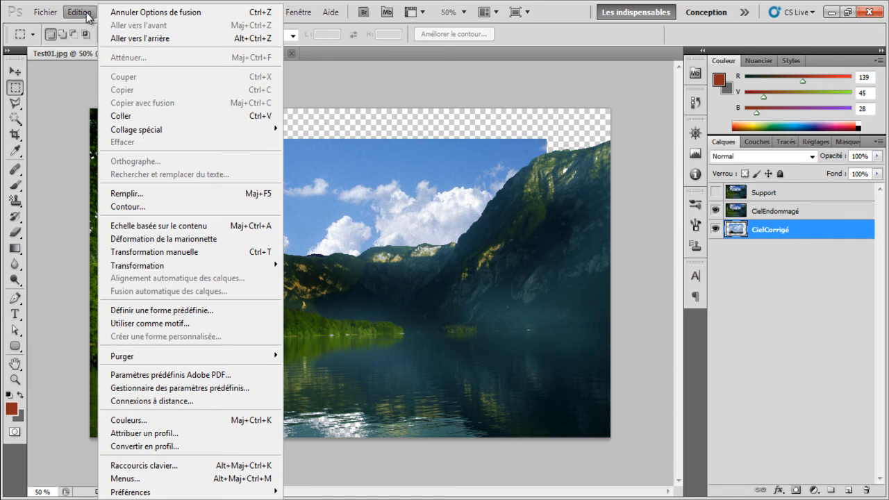
click(168, 252)
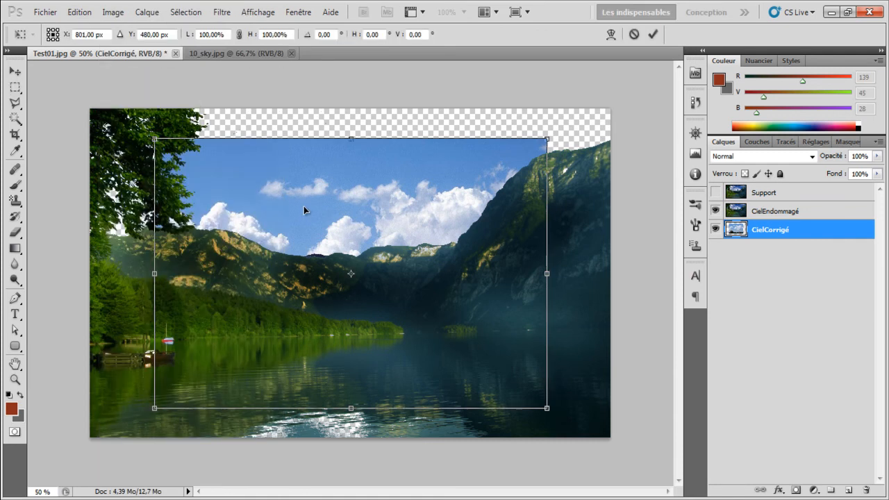
drag(304, 205, 241, 127)
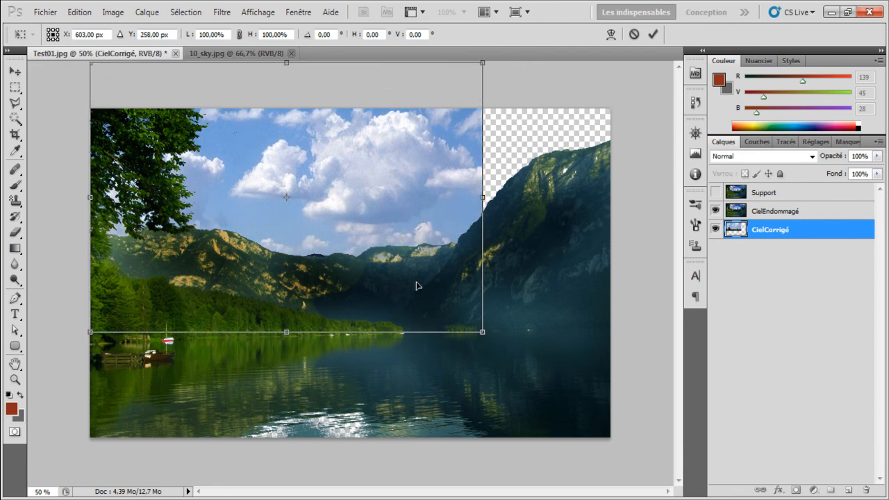
drag(483, 334, 610, 422)
drag(350, 219, 350, 186)
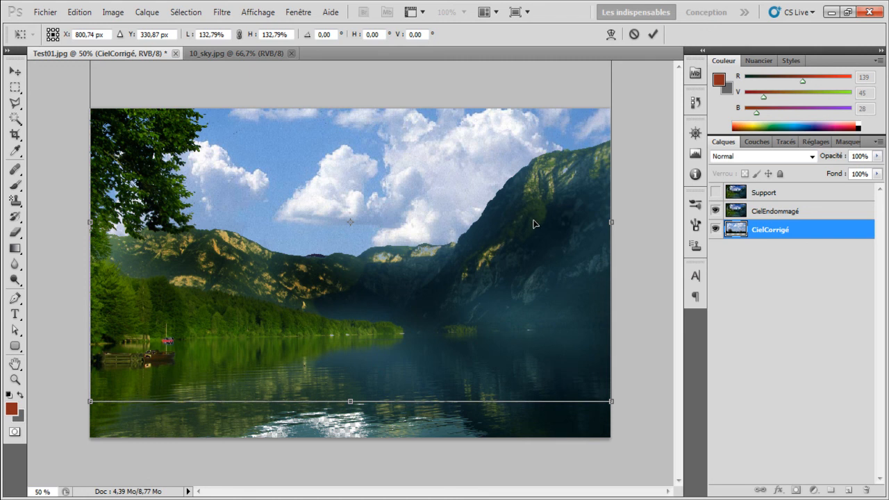
key(Return)
scroll(475, 215, down, 1)
scroll(476, 216, up, 1)
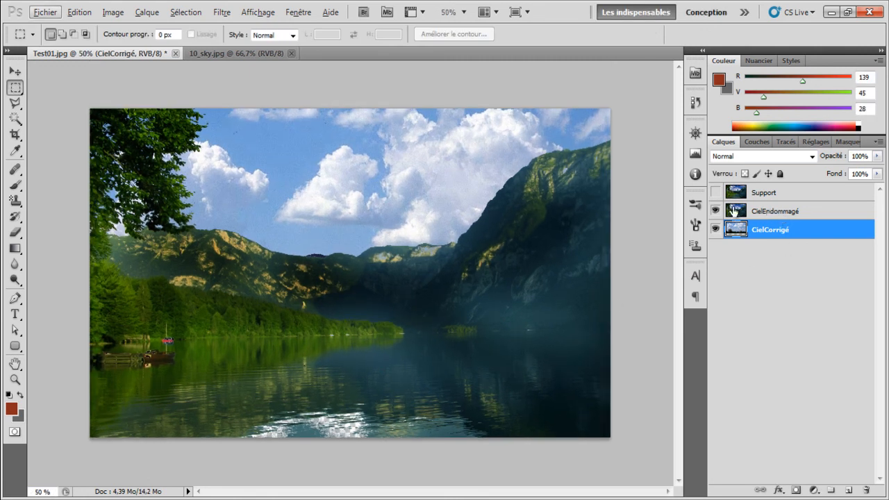
- Make the Support layer active and visible to cover the transparent areas in the lake's reflections
click(765, 210)
click(765, 193)
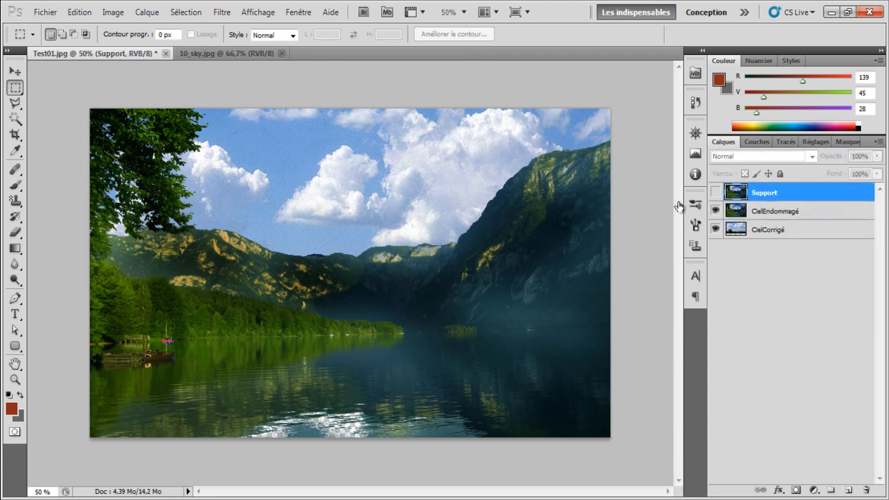
scroll(343, 412, up, 4)
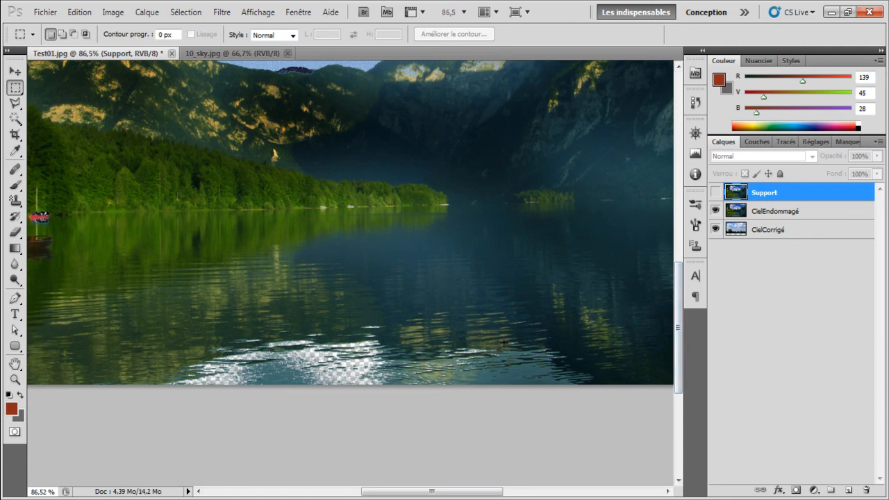
scroll(480, 308, down, 2)
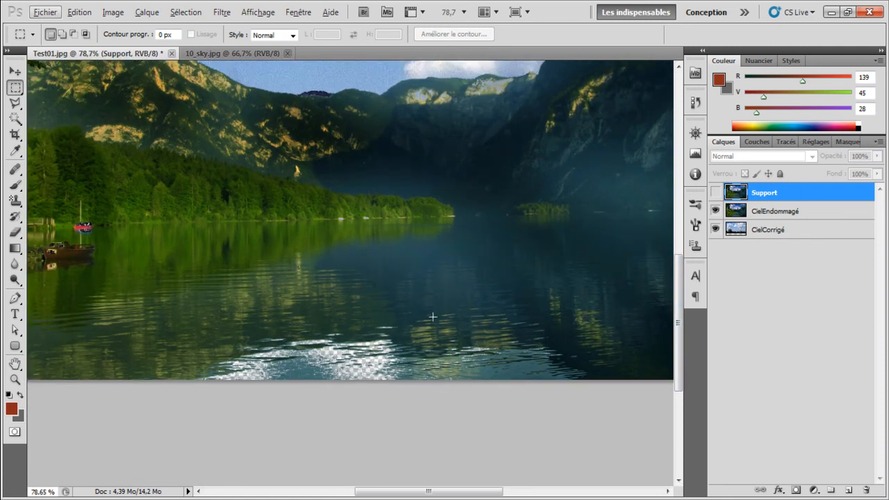
scroll(679, 281, up, 3)
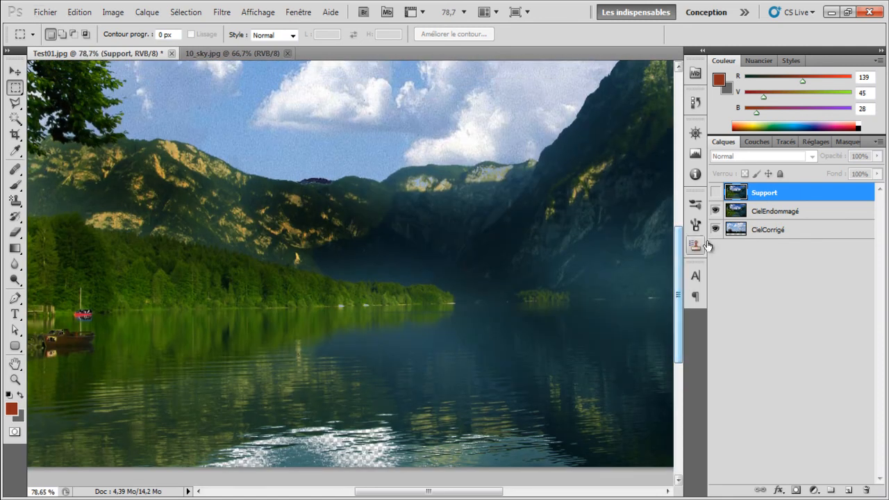
click(715, 192)
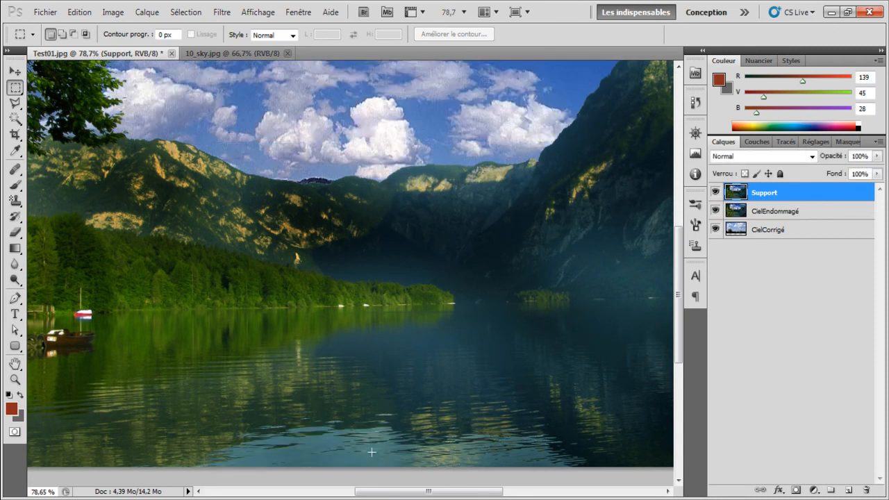
scroll(371, 180, down, 4)
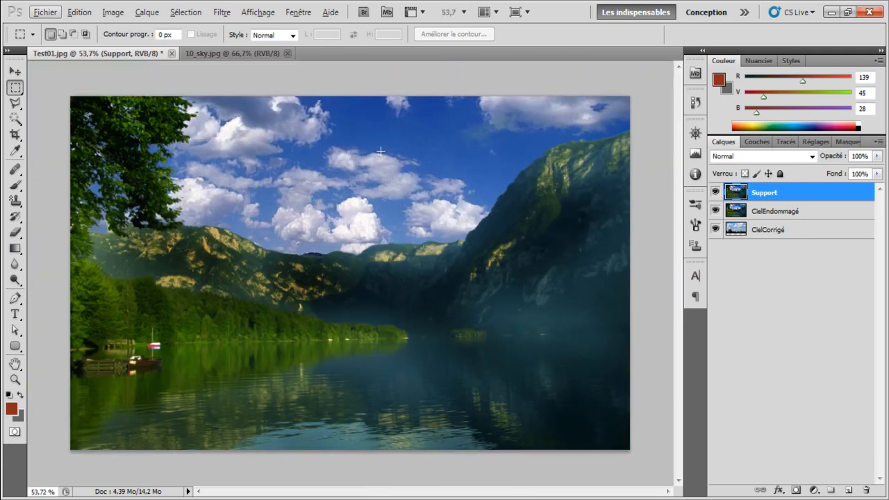
scroll(379, 150, up, 1)
scroll(378, 149, down, 1)
- Add a layer mask to Support from a full-width rectangular selection over the sky and mountains, and invert the mask
click(20, 89)
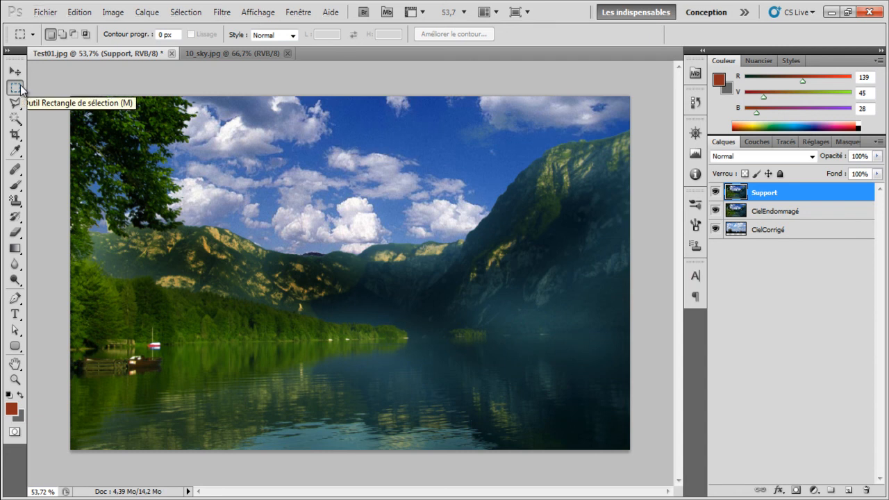
drag(160, 130, 650, 301)
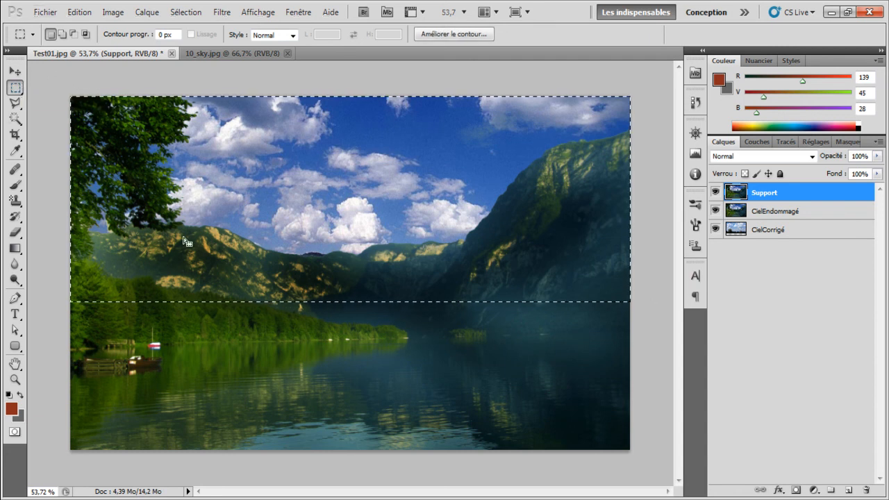
click(797, 491)
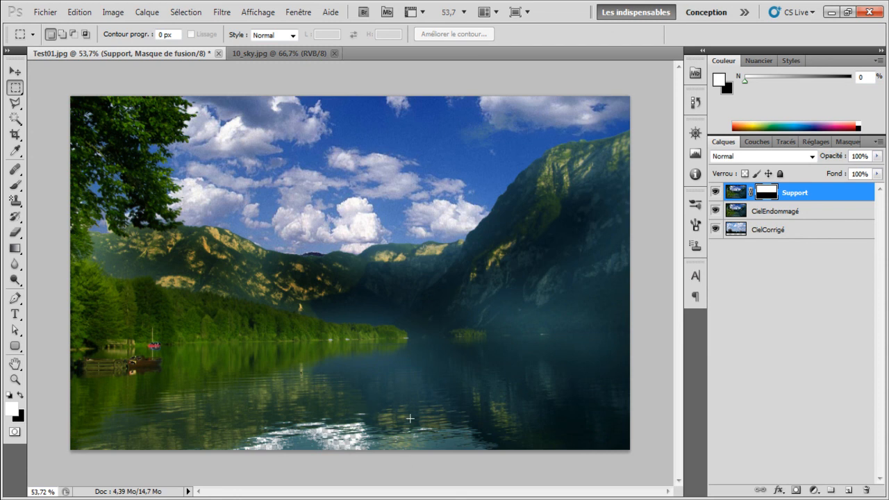
key(h)
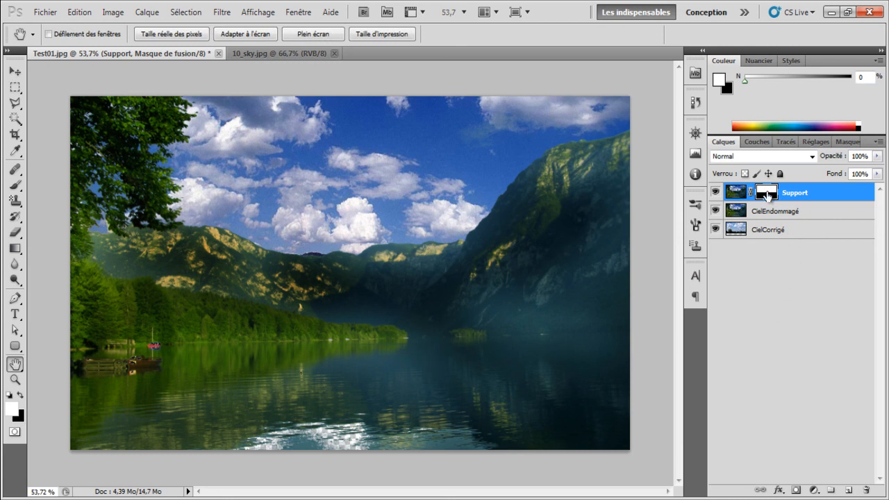
key(ctrl+i)
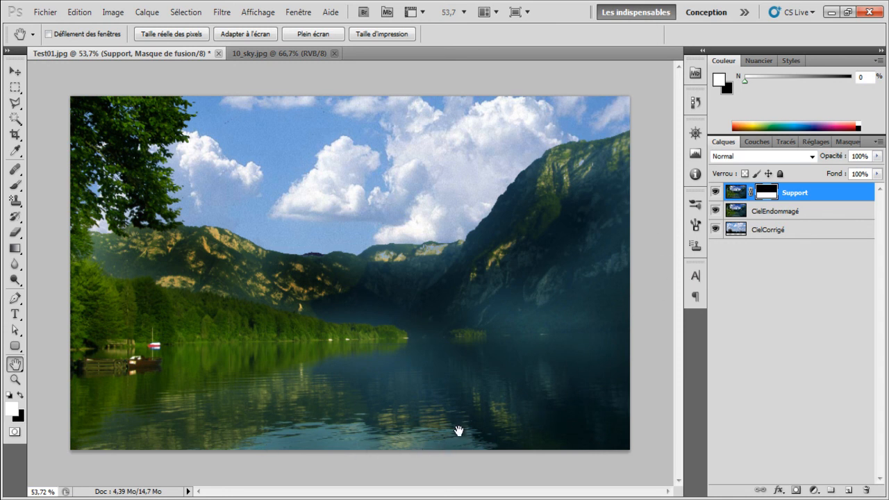
- Activate the Brush tool with a 36 px tip for retouching the Support mask on the sunlit mountain on the right
alt+scroll(560, 260, up, 5)
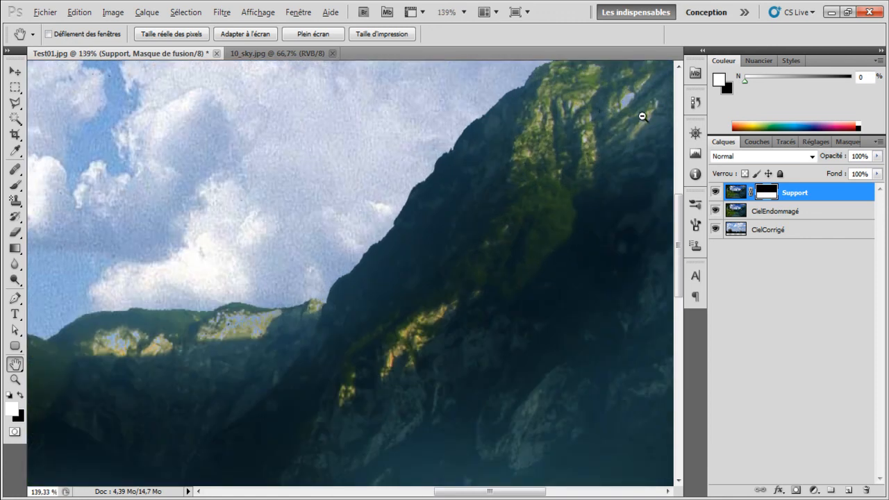
alt+scroll(647, 204, up, 4)
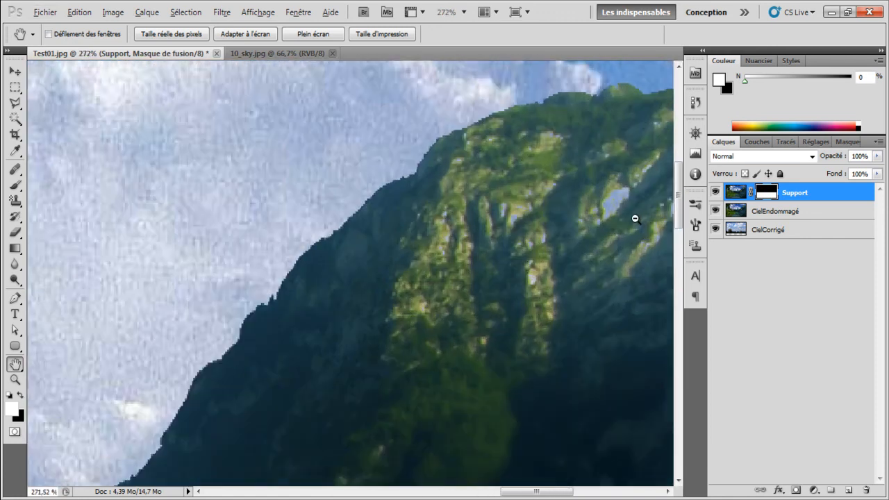
alt+scroll(591, 195, down, 2)
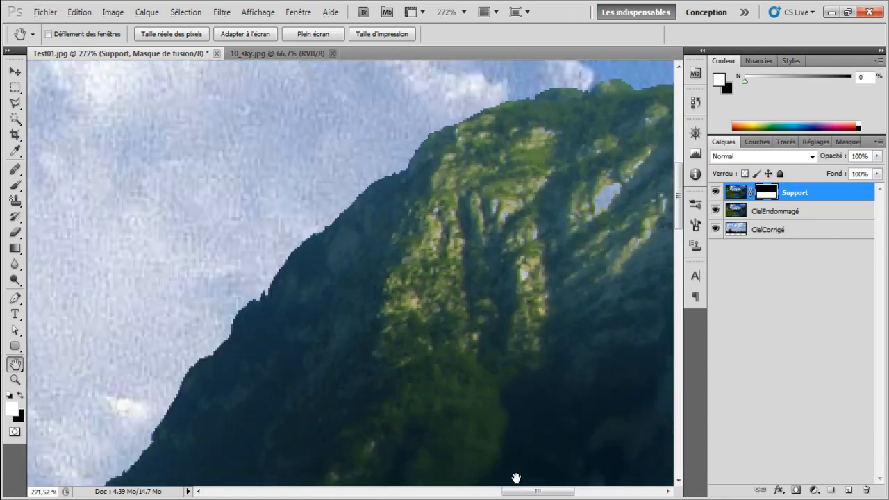
alt+scroll(515, 194, down, 3)
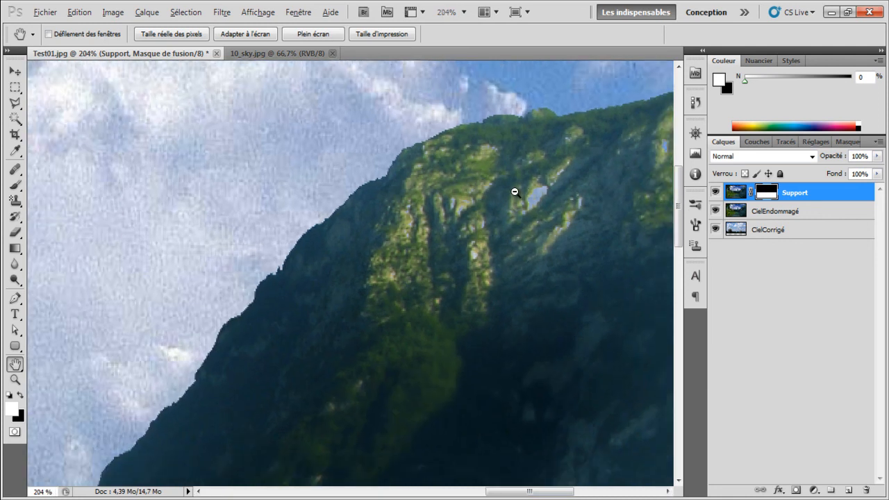
key(alt)
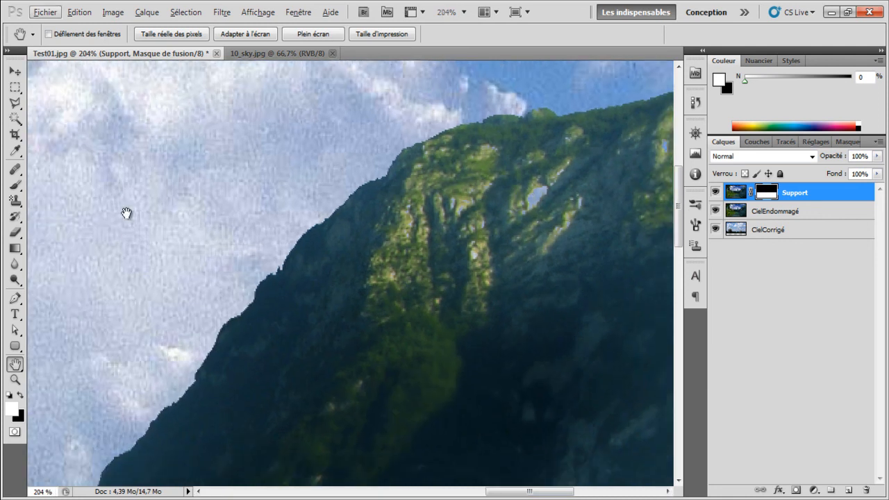
click(15, 186)
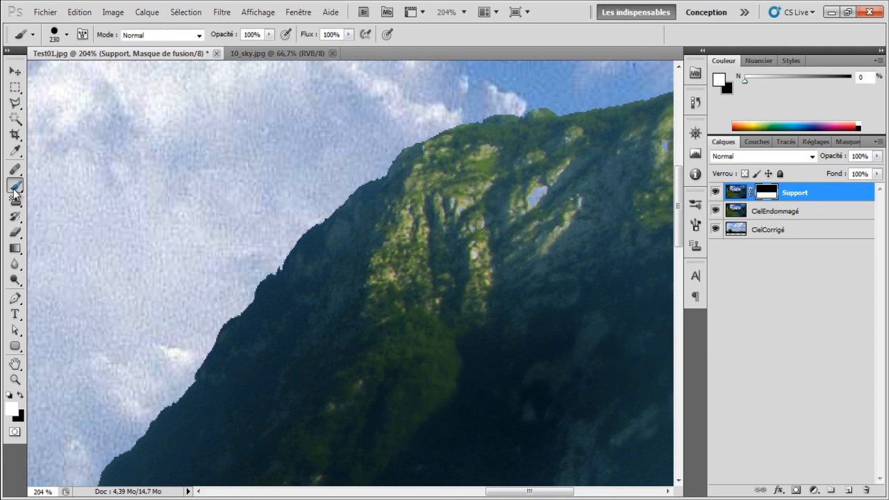
click(21, 394)
key(alt)
drag(520, 214, 418, 201)
drag(548, 196, 539, 190)
drag(559, 491, 578, 493)
drag(446, 179, 432, 185)
- Paint white on the Support mask over the sky-coloured holes in the right mountain's sunlit rock
click(21, 394)
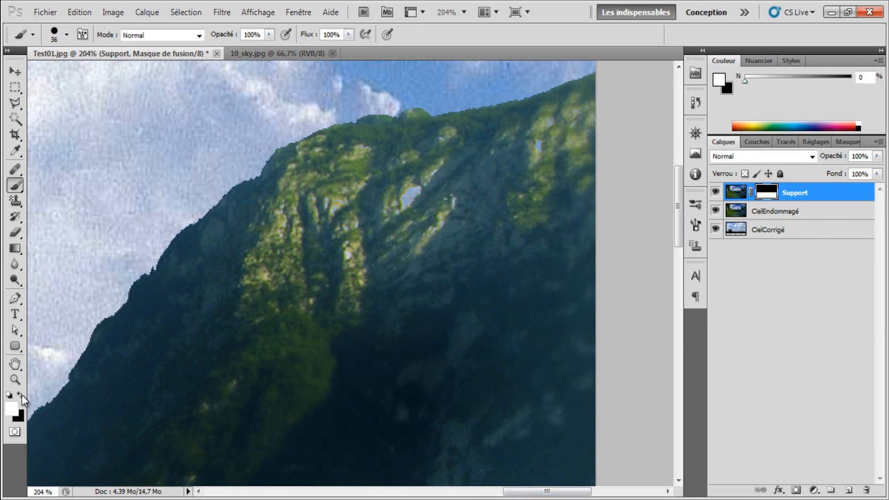
key(alt)
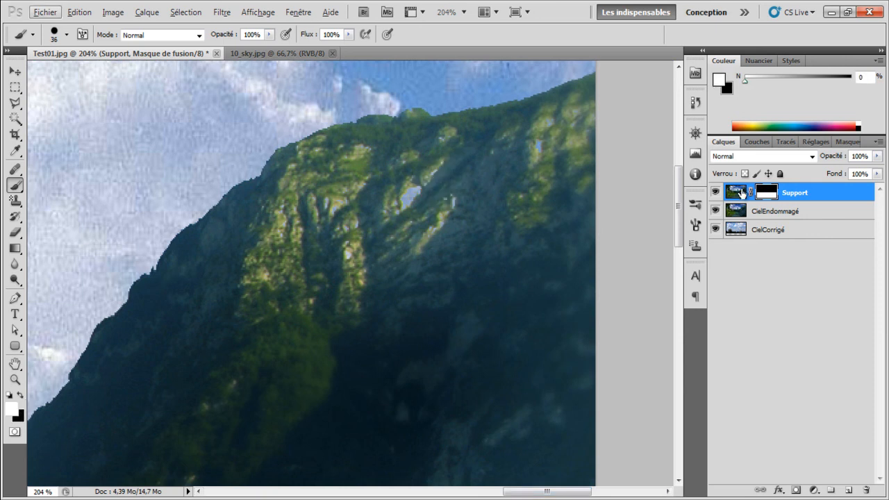
mouse_move(545, 156)
mouse_down()
mouse_move(558, 135)
mouse_move(550, 143)
mouse_up()
drag(425, 182, 396, 219)
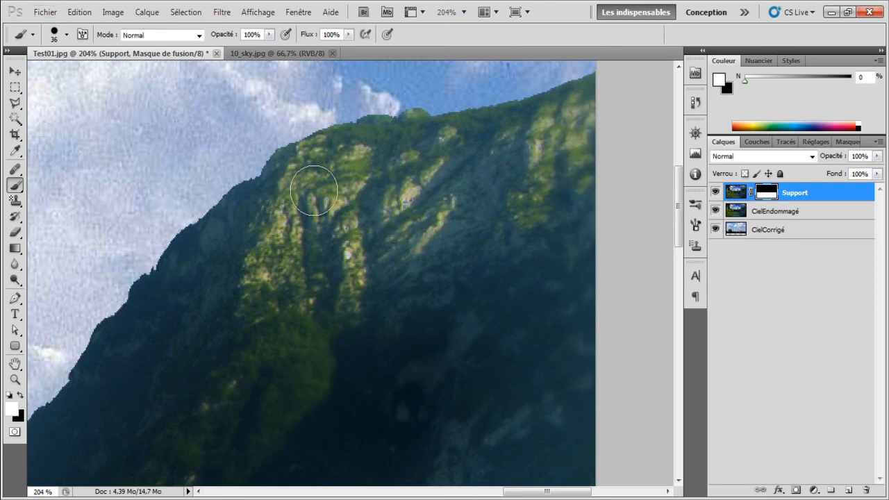
- Paint white on the Support mask over the lower right slopes and the bright rocks of the central mountains
scroll(382, 229, down, 3)
drag(678, 213, 679, 262)
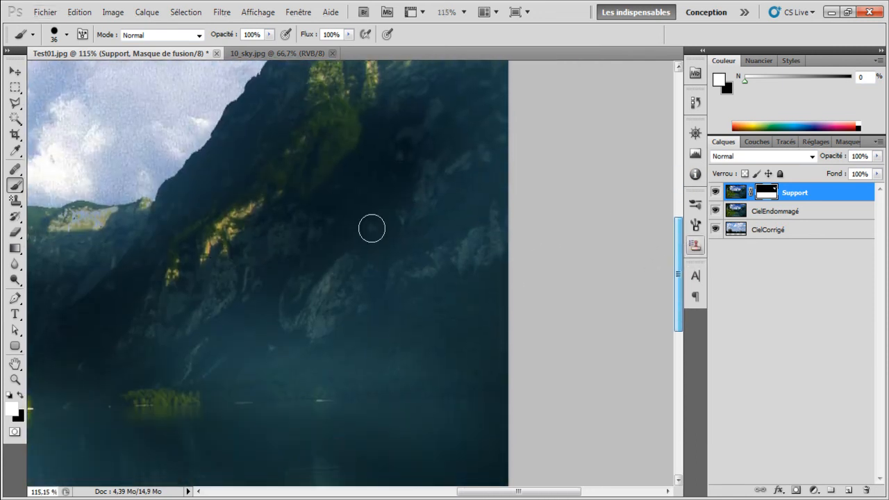
drag(517, 491, 443, 491)
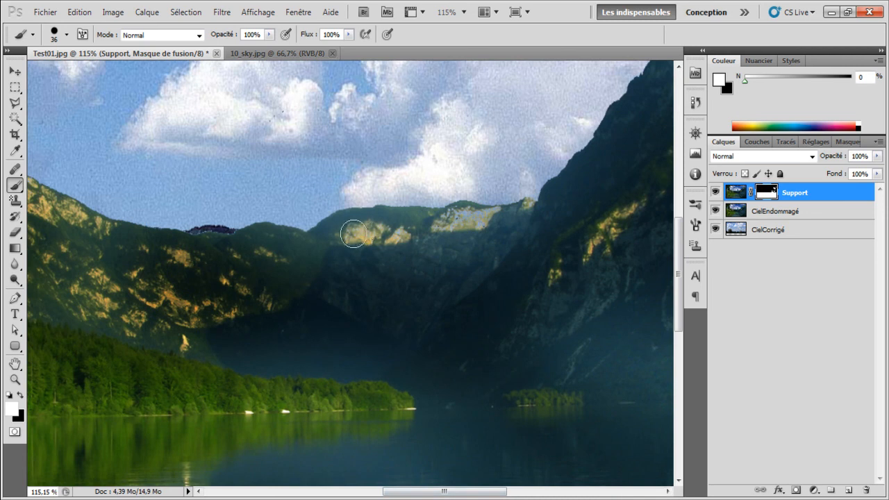
mouse_move(415, 236)
mouse_down()
mouse_move(442, 237)
mouse_move(453, 219)
mouse_move(491, 220)
mouse_up()
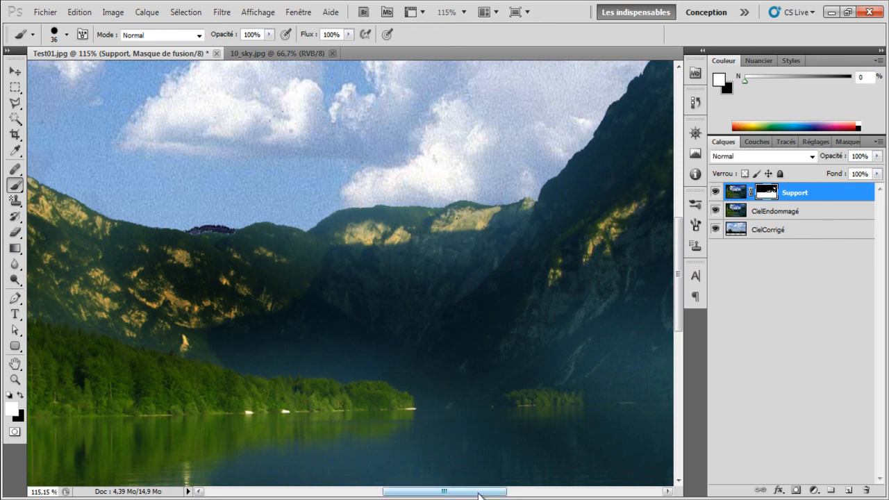
- Enlarge the brush to 130 px and paint white on the Support mask over the left mountains, forest and remaining landscape
drag(479, 493, 443, 494)
drag(335, 361, 371, 376)
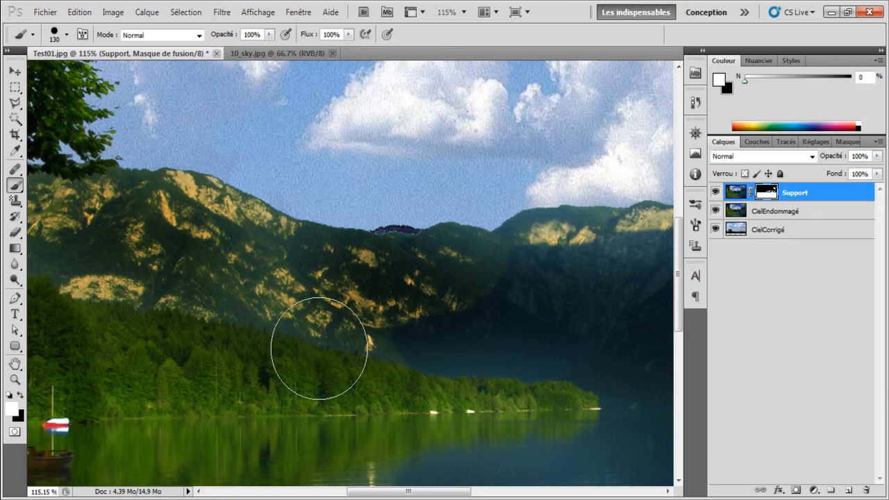
scroll(206, 300, down, 3)
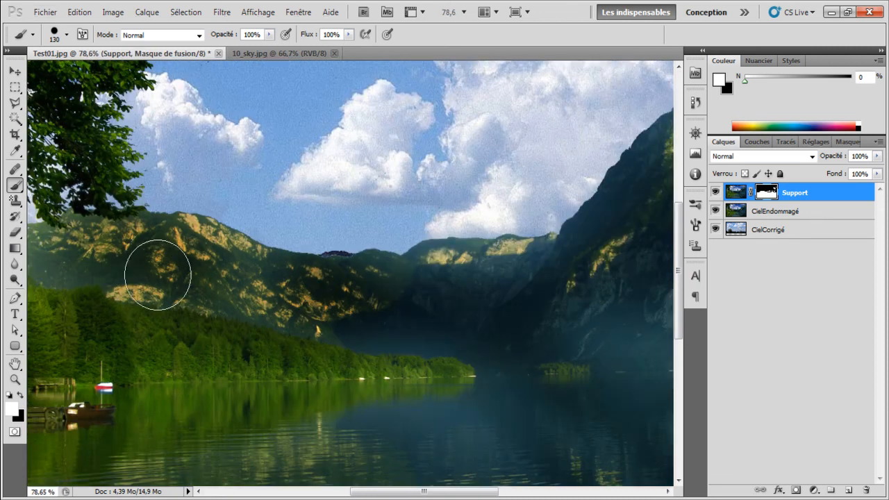
drag(389, 491, 330, 495)
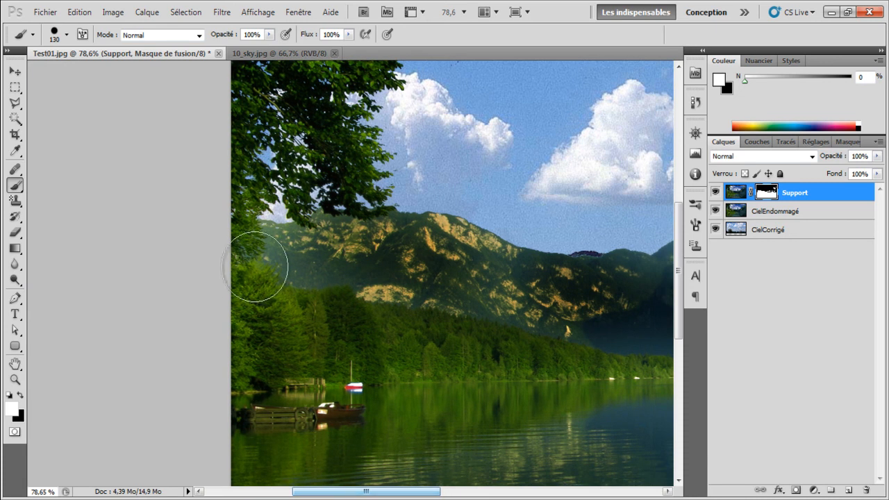
drag(411, 491, 539, 492)
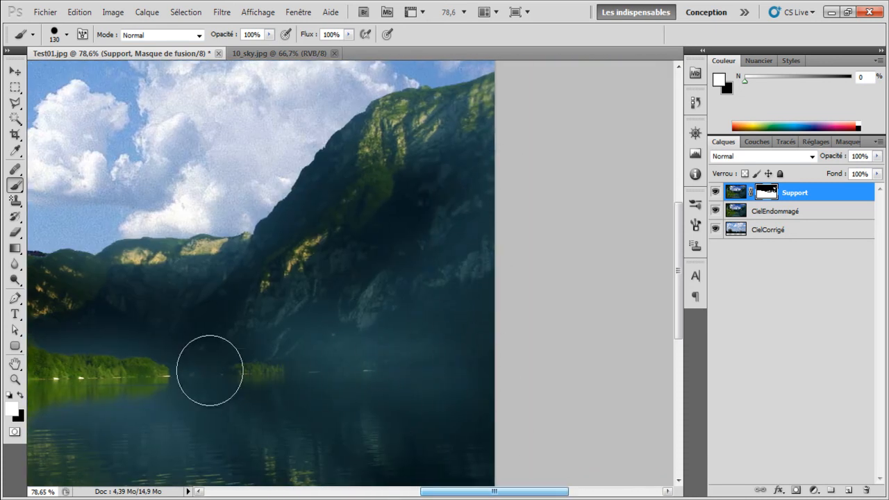
- Bring the whole image into view, target the Support layer's image instead of its mask, and activate the Hand tool
key(ctrl+0)
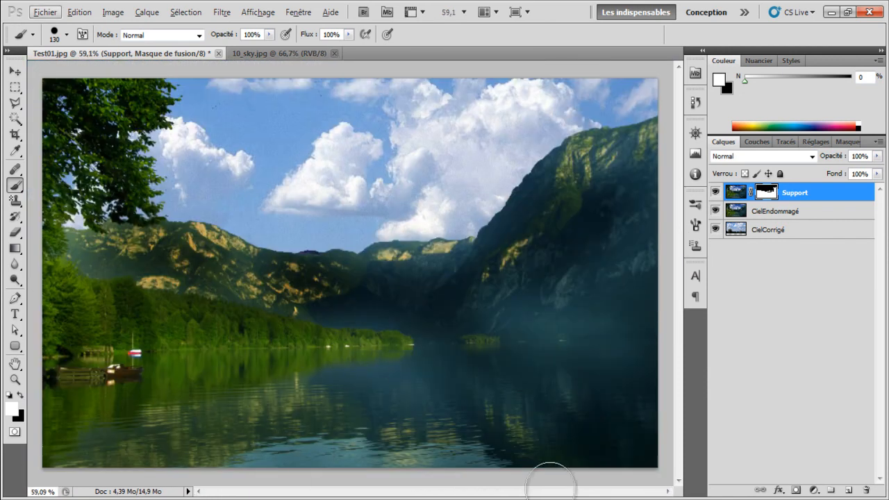
scroll(526, 363, down, 1)
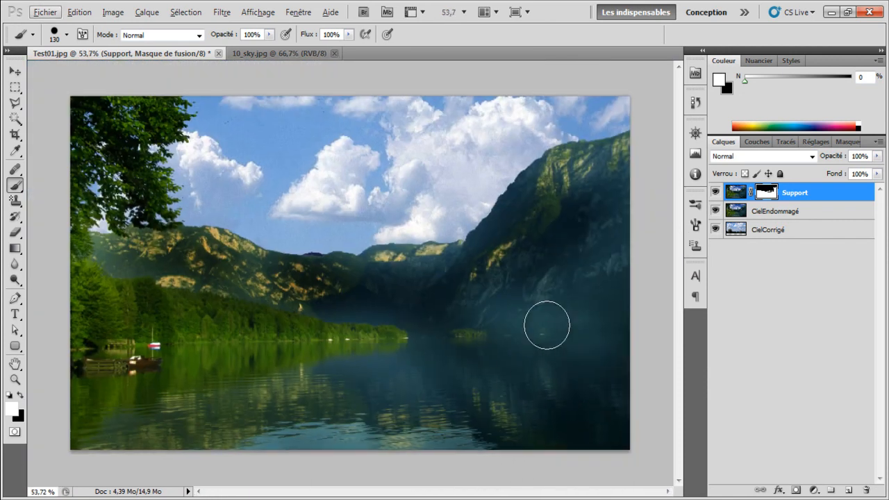
click(745, 195)
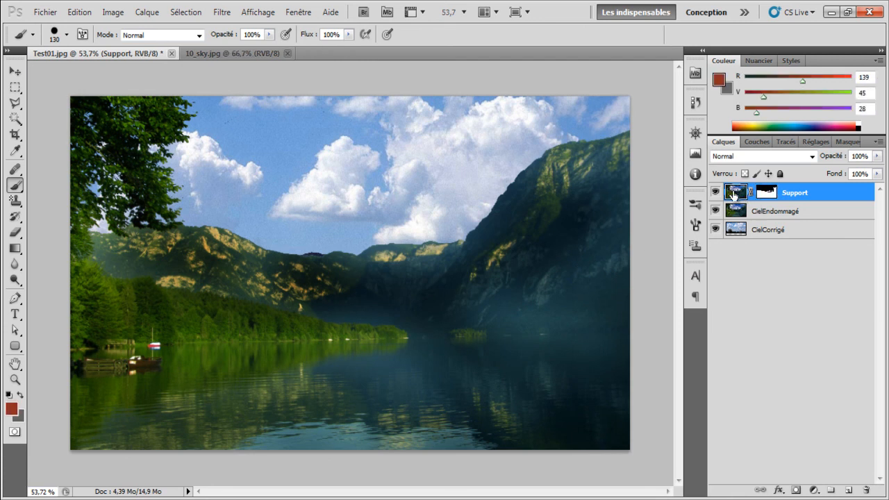
click(15, 364)
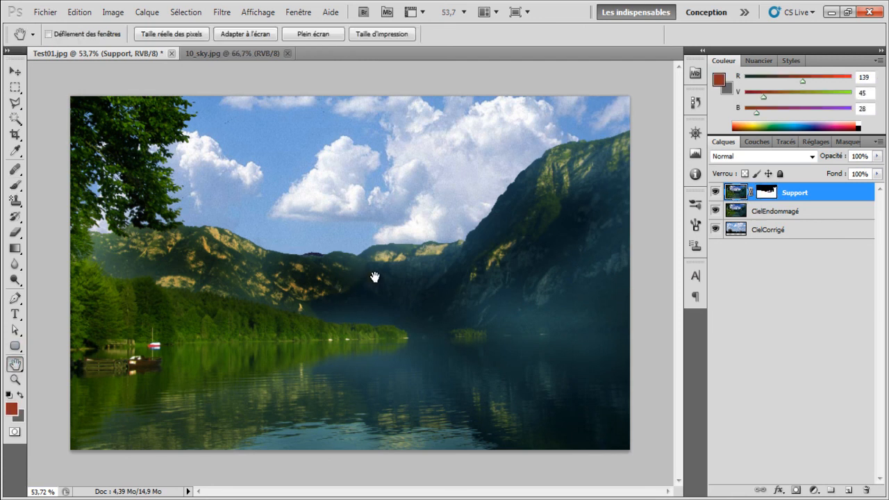